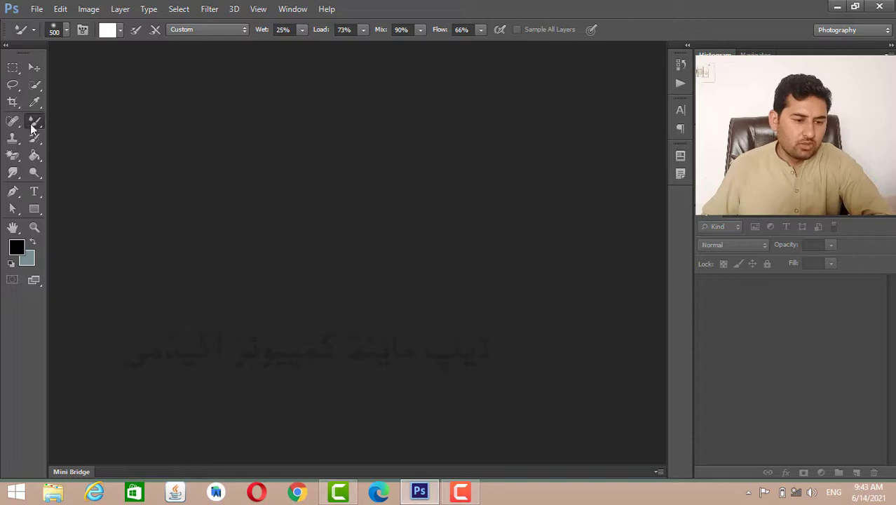
pyautogui.rightClick(31, 124)
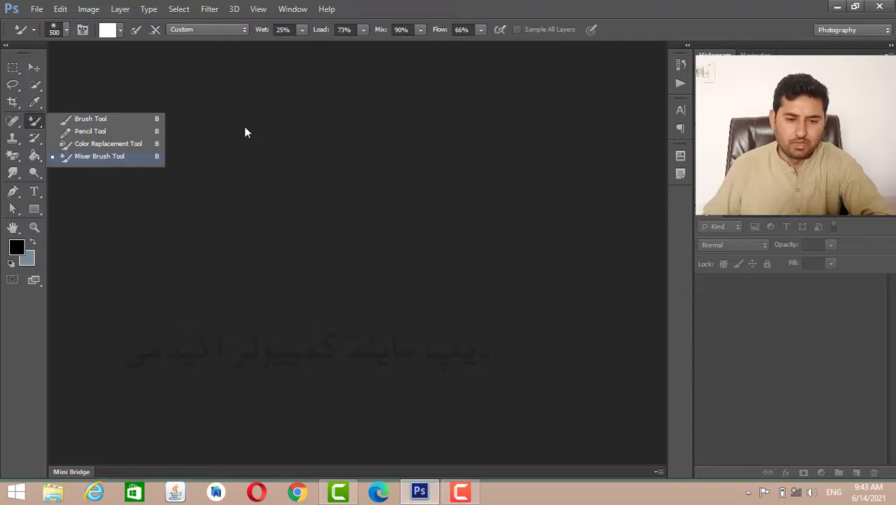
pyautogui.click(561, 5)
# - Open the portrait photo IMG_0006.JPG from the Desktop
pyautogui.click(36, 8)
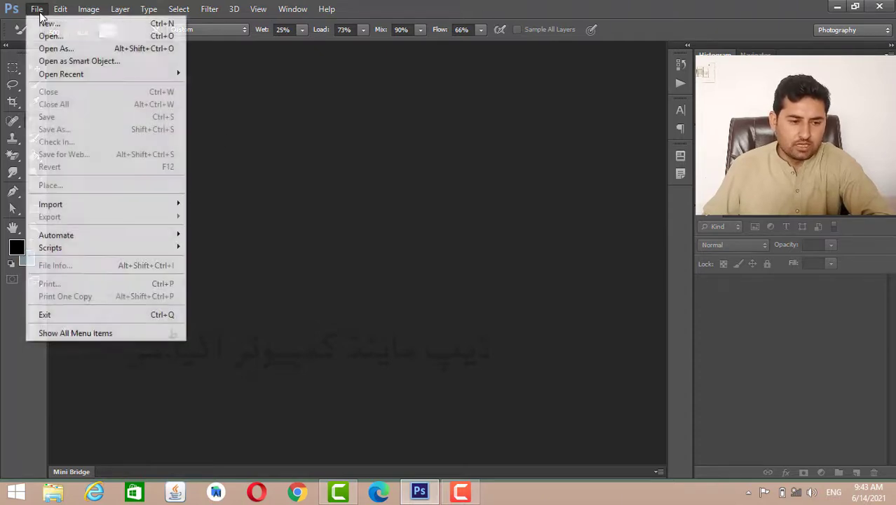
pyautogui.click(42, 33)
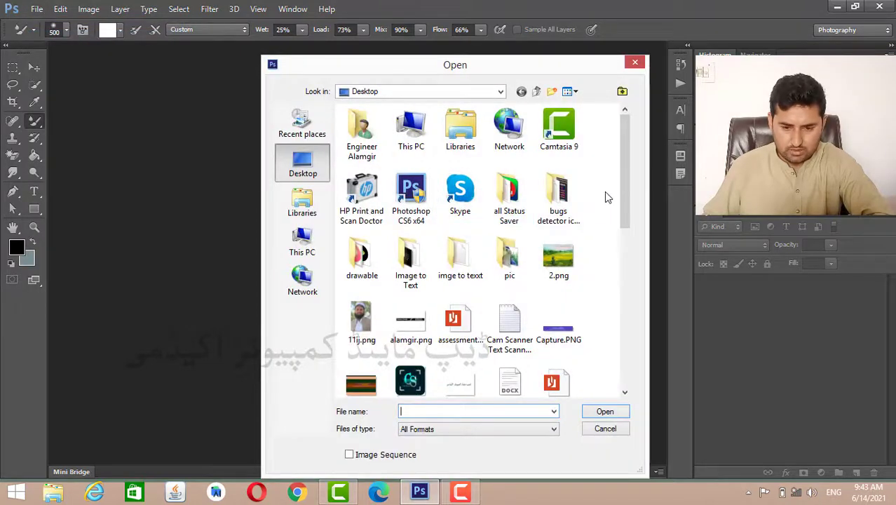
pyautogui.moveTo(622, 169); pyautogui.dragTo(618, 300)
pyautogui.doubleClick(558, 130)
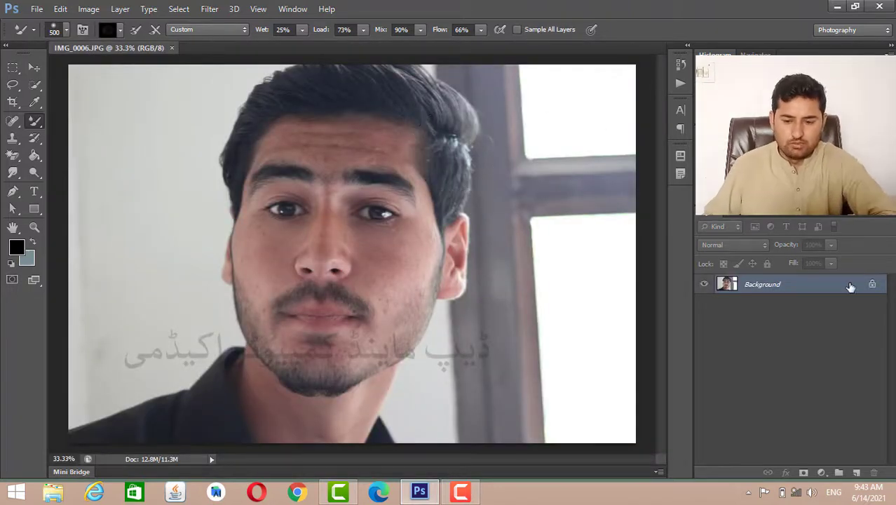
# - Convert the locked Background into a normal layer named Layer 0 and duplicate it
pyautogui.doubleClick(850, 287)
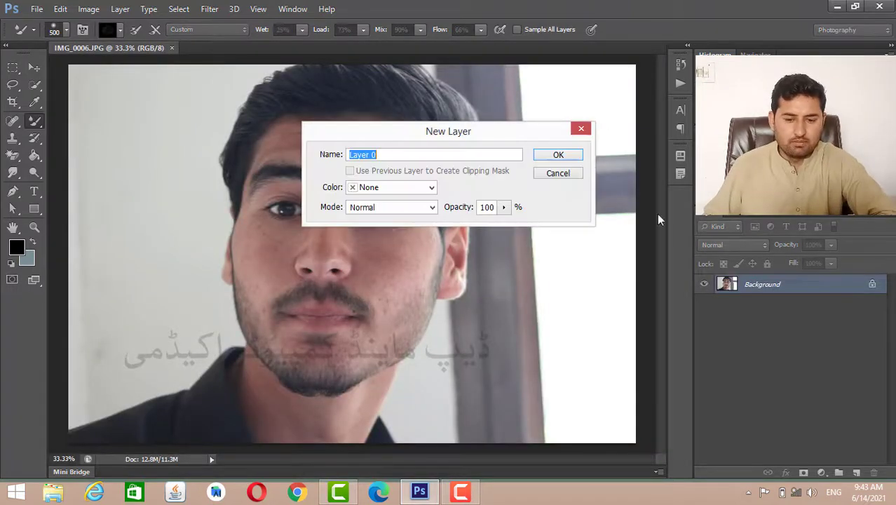
pyautogui.click(558, 155)
pyautogui.hotkey('ctrl', 'j')
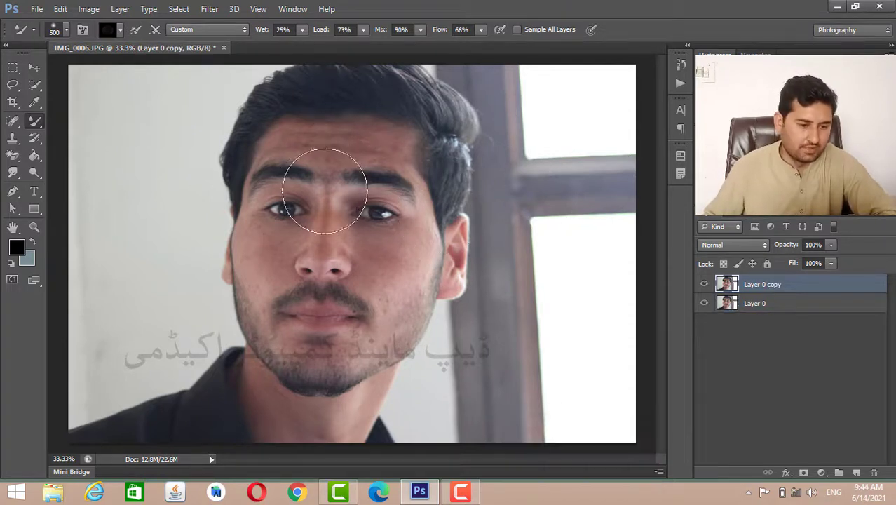
# - Activate the Mixer Brush tool and turn off Smoothing in its brush settings
pyautogui.rightClick(33, 125)
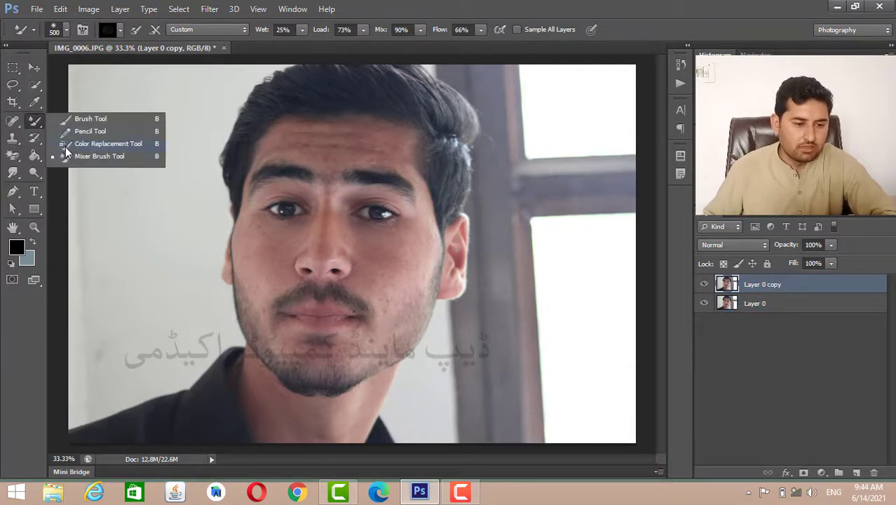
pyautogui.click(96, 158)
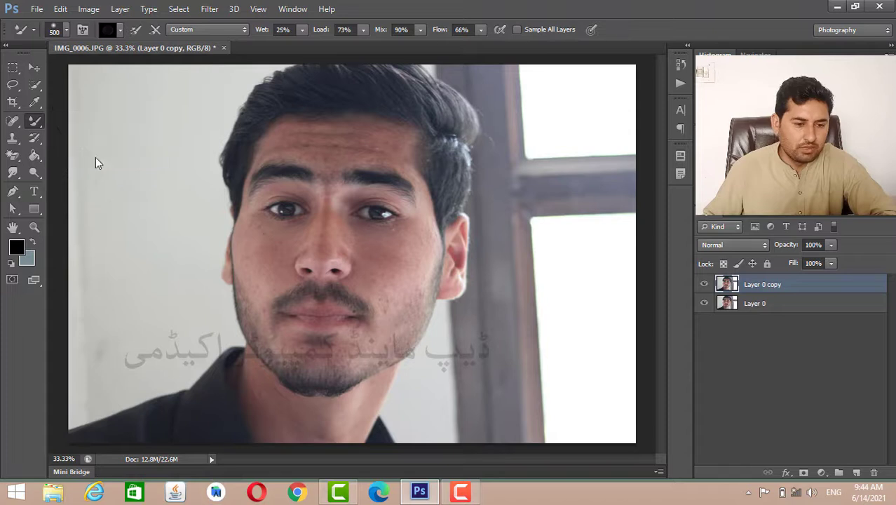
pyautogui.click(65, 31)
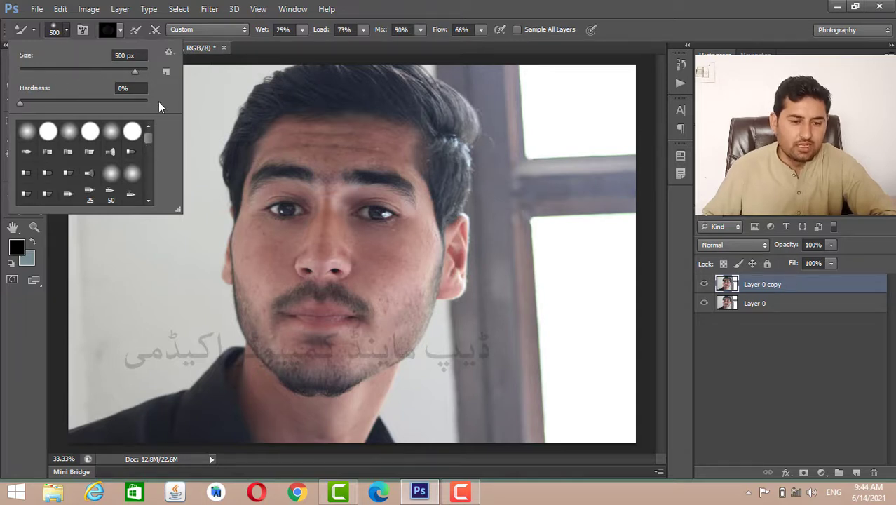
pyautogui.click(401, 6)
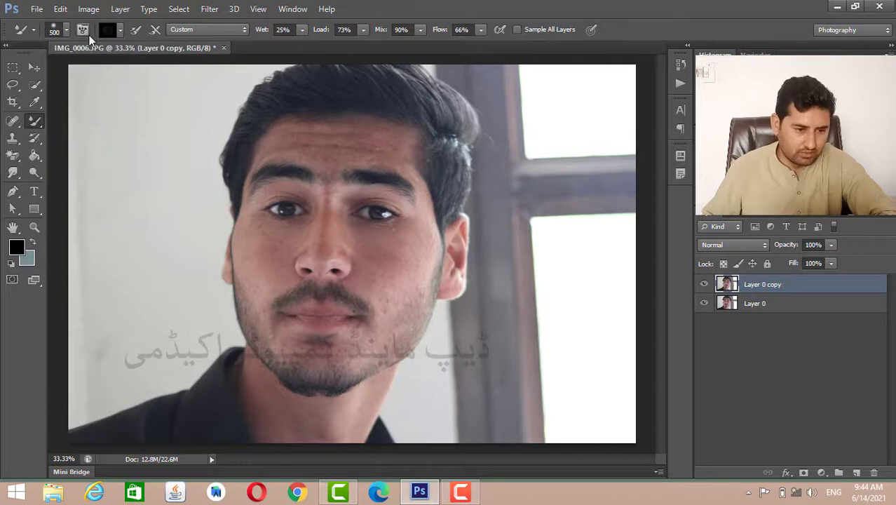
pyautogui.click(89, 35)
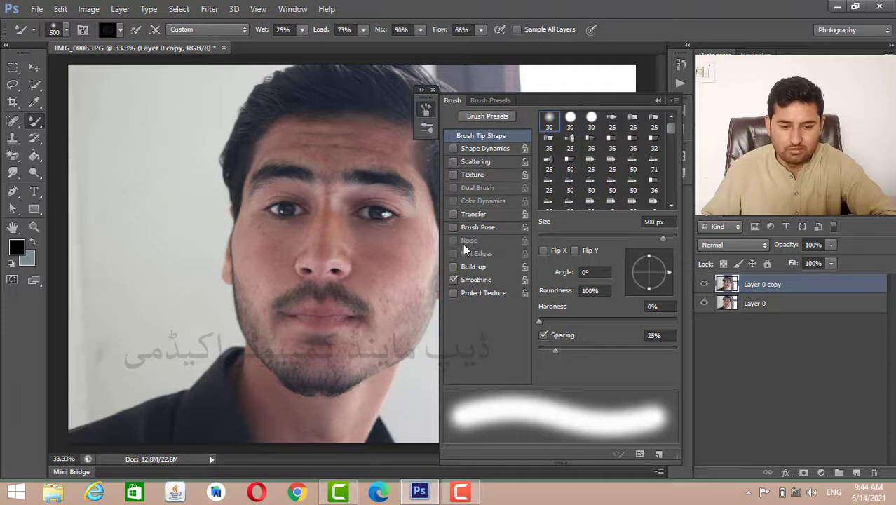
pyautogui.click(453, 280)
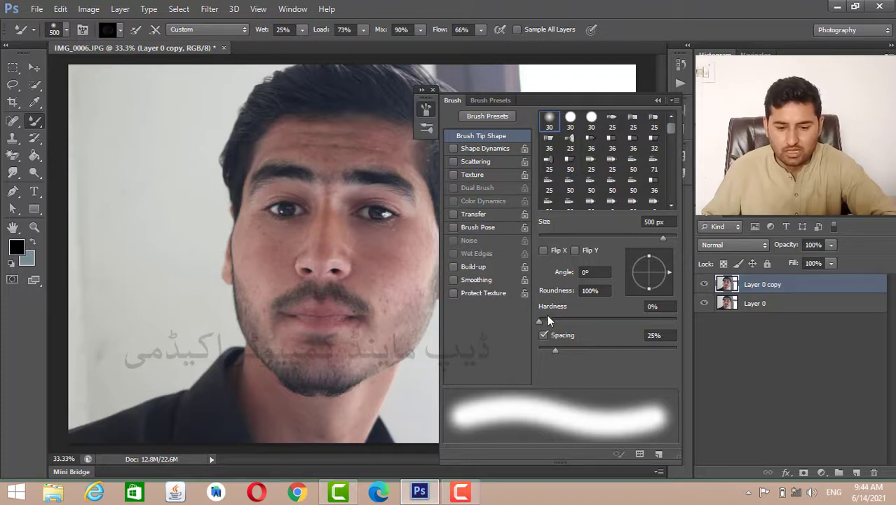
pyautogui.click(657, 100)
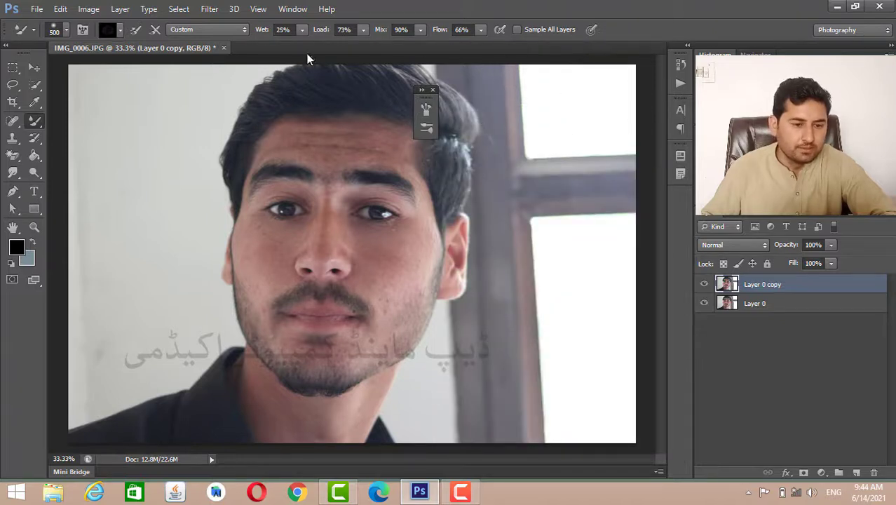
# - Load the brush with the black foreground colour and try a stroke on the wall beside the face, undoing it
pyautogui.click(117, 31)
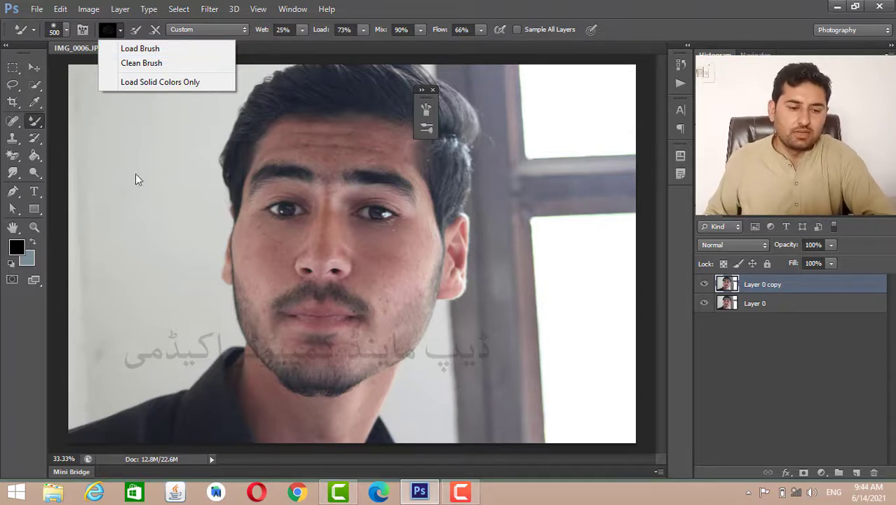
pyautogui.click(164, 50)
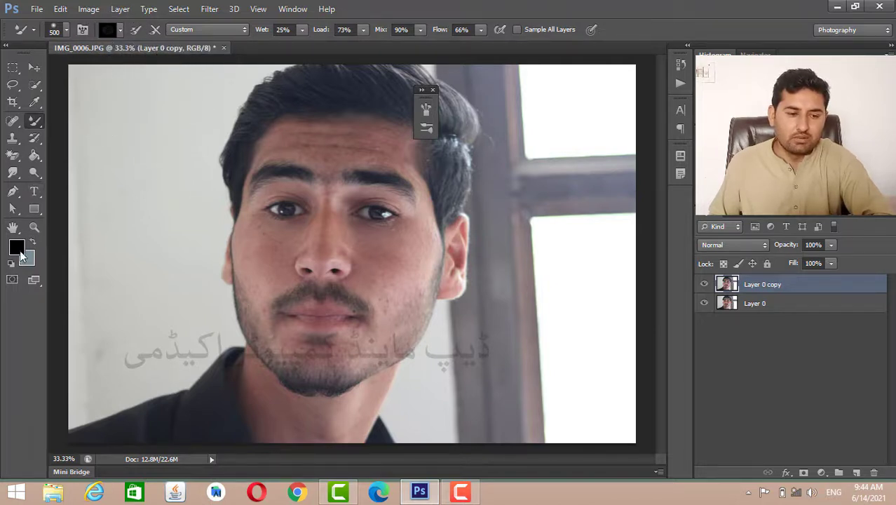
pyautogui.moveTo(179, 151)
pyautogui.mouseDown()
pyautogui.moveTo(141, 272)
pyautogui.moveTo(139, 146)
pyautogui.moveTo(133, 238)
pyautogui.moveTo(138, 113)
pyautogui.moveTo(140, 279)
pyautogui.moveTo(129, 115)
pyautogui.moveTo(138, 234)
pyautogui.moveTo(164, 177)
pyautogui.mouseUp()
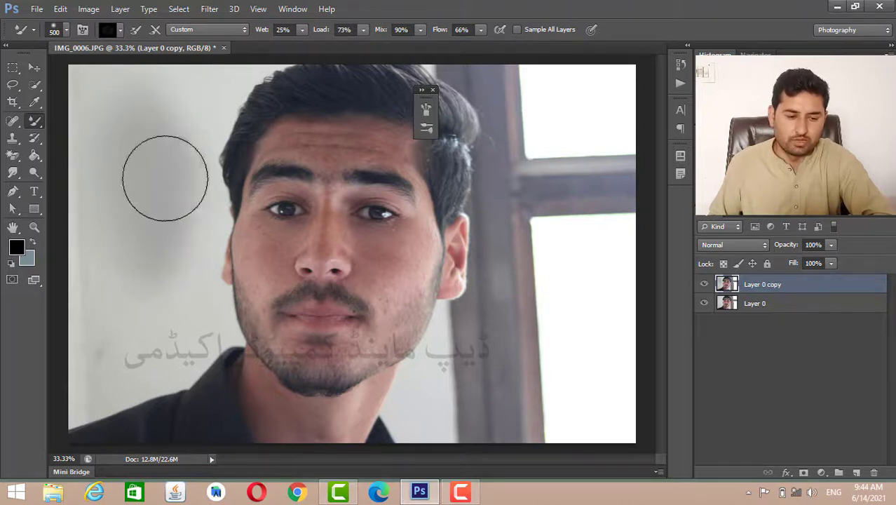
pyautogui.hotkey('ctrl', 'z')
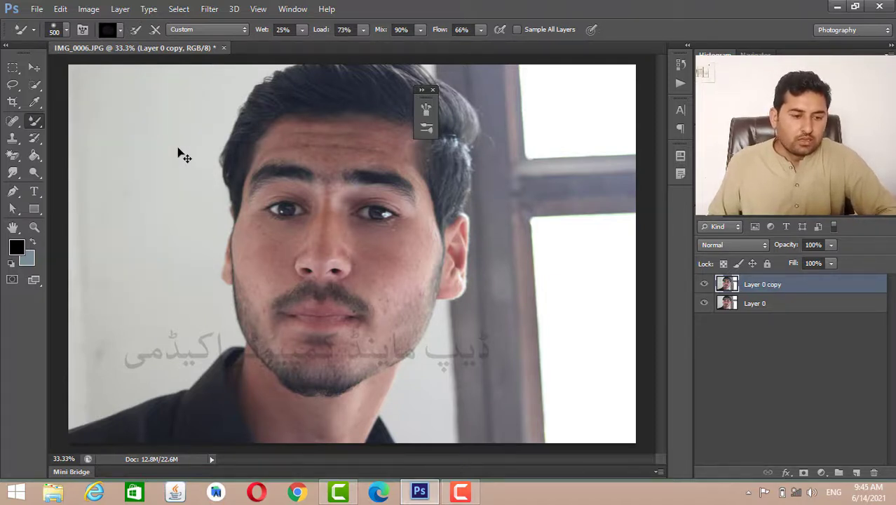
# - Clean the mixer brush of its loaded paint and set its flow to 100%
pyautogui.click(120, 31)
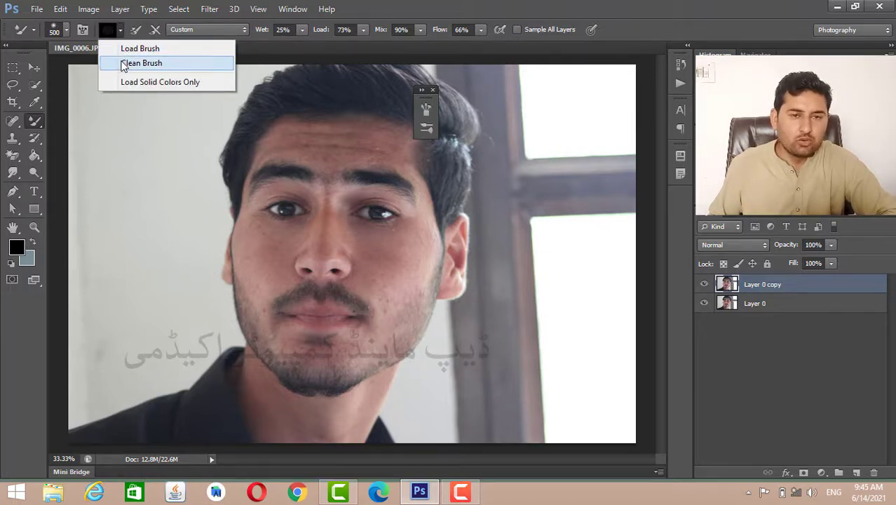
pyautogui.click(130, 66)
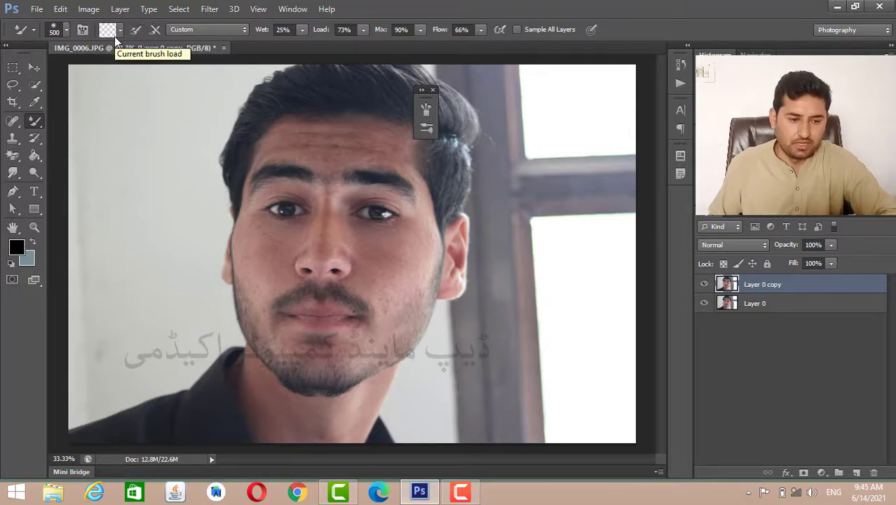
pyautogui.click(119, 31)
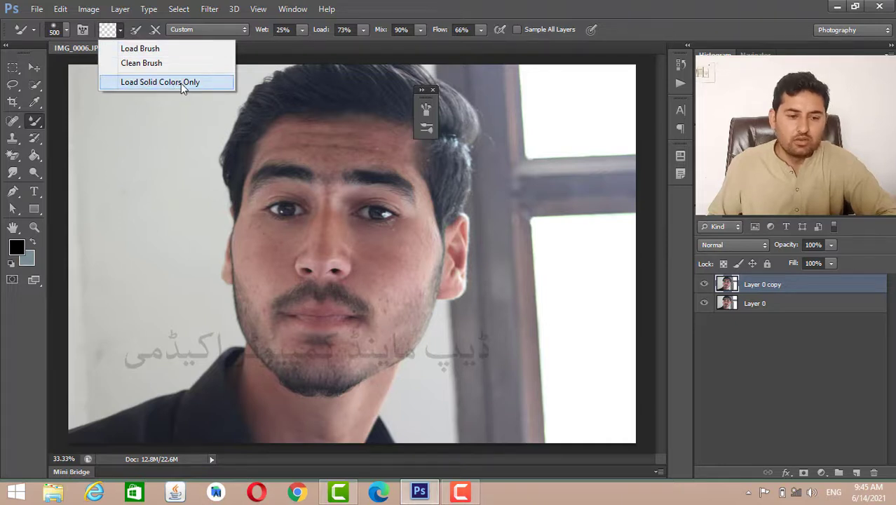
pyautogui.click(446, 10)
pyautogui.moveTo(449, 33); pyautogui.dragTo(495, 32)
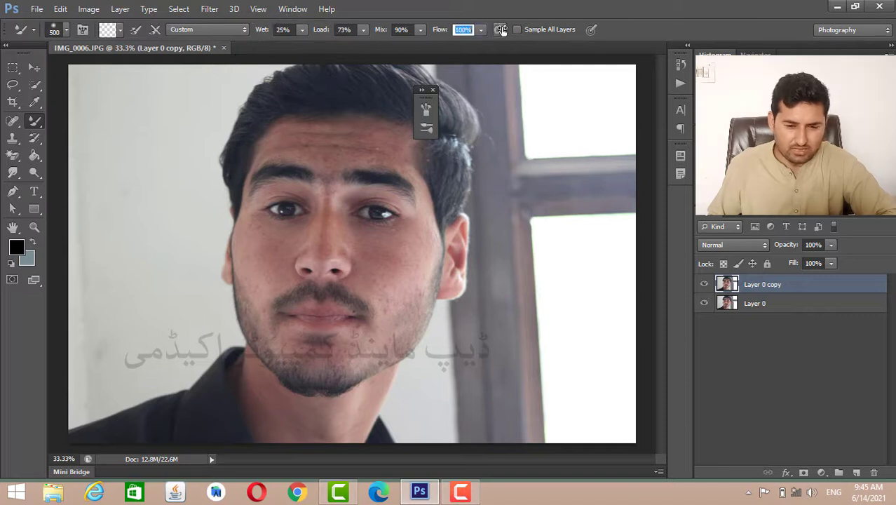
# - Try the Load Solid Colors Only option by switching it on and off again
pyautogui.click(120, 36)
pyautogui.click(150, 82)
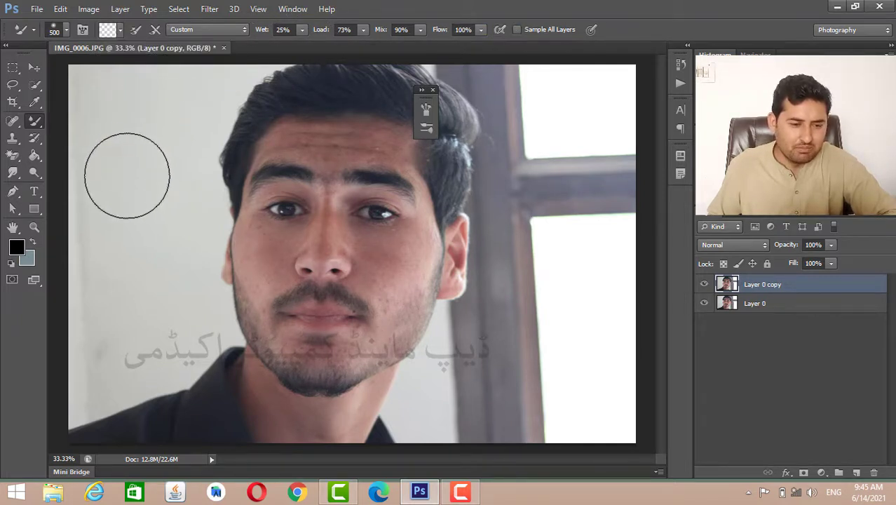
pyautogui.click(121, 29)
pyautogui.click(135, 82)
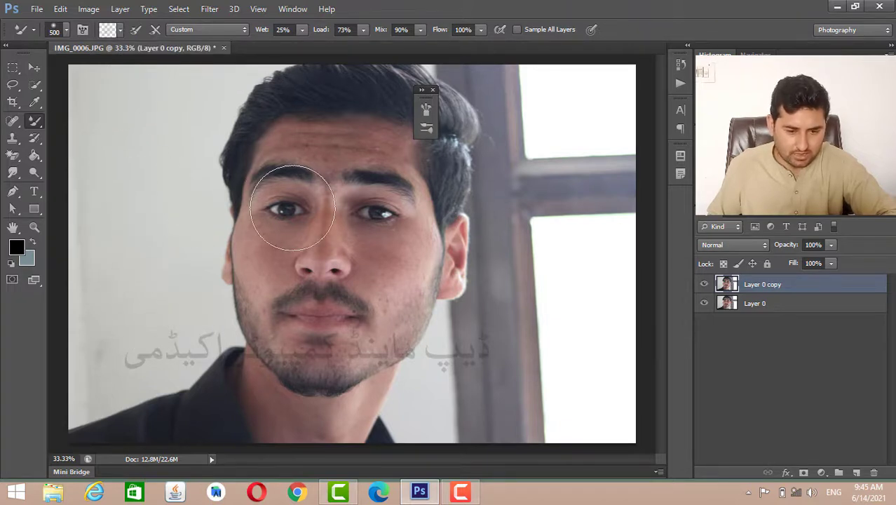
# - Close the floating brush settings and enable Load Solid Colors Only for the mixer brush
pyautogui.click(433, 90)
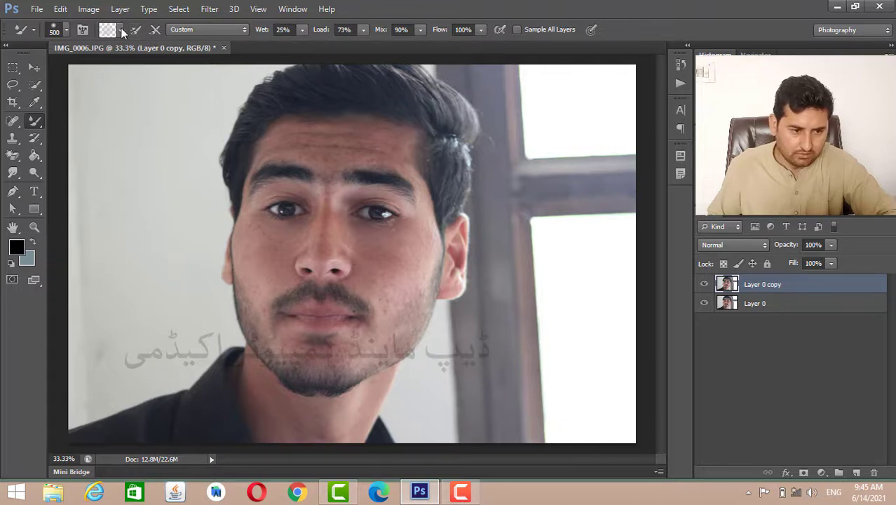
pyautogui.click(121, 29)
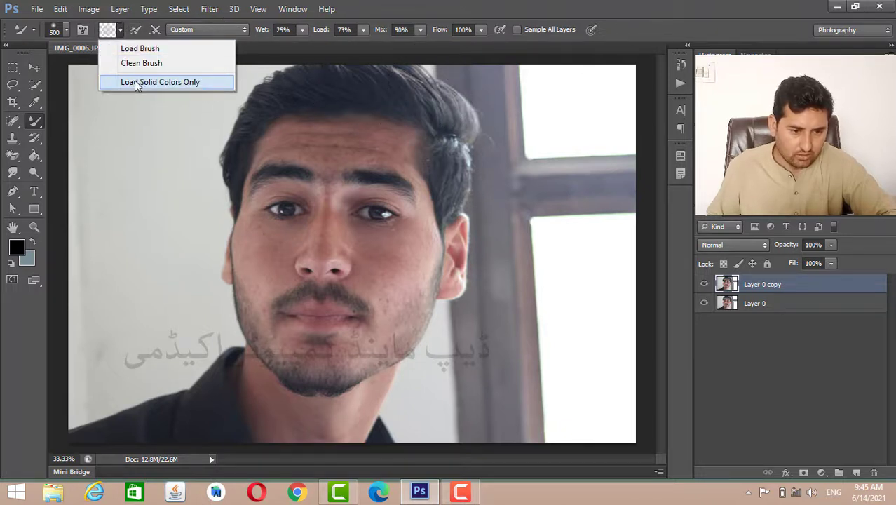
pyautogui.click(155, 84)
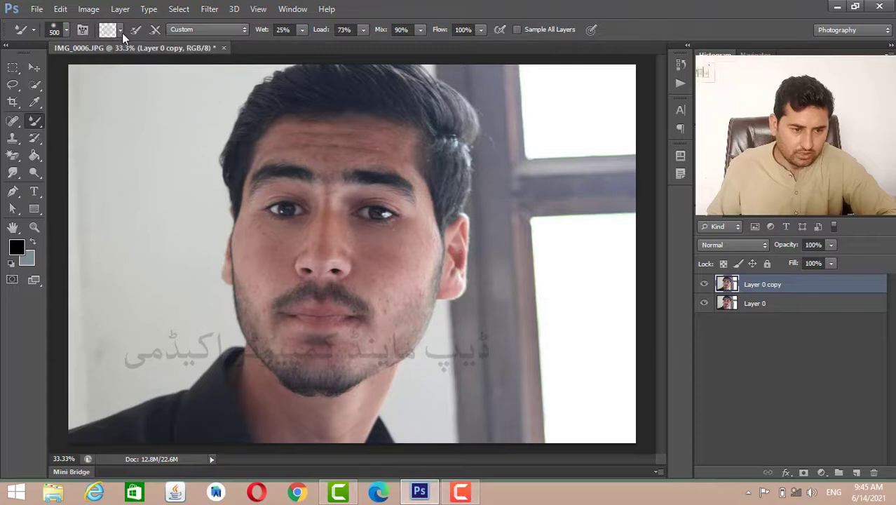
# - Load the brush with solid black, paint a test stroke on the wall beside the face, and undo it
pyautogui.click(121, 30)
pyautogui.click(131, 52)
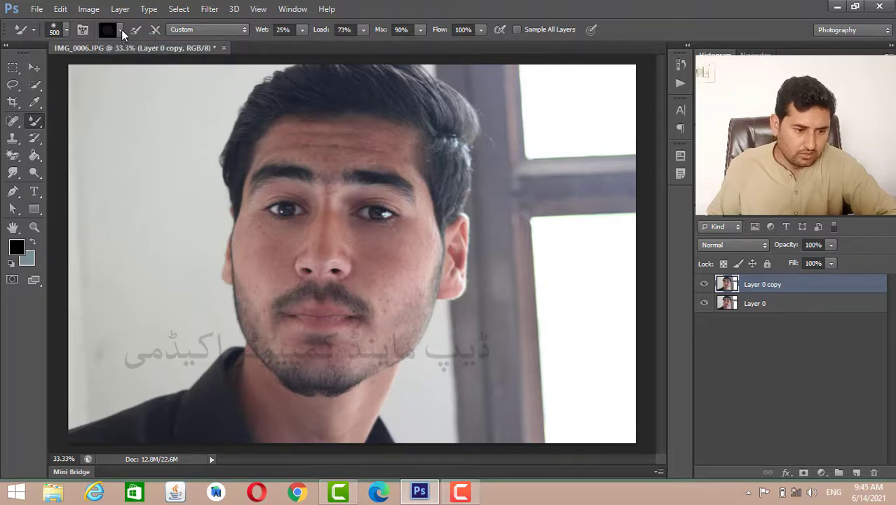
pyautogui.click(121, 29)
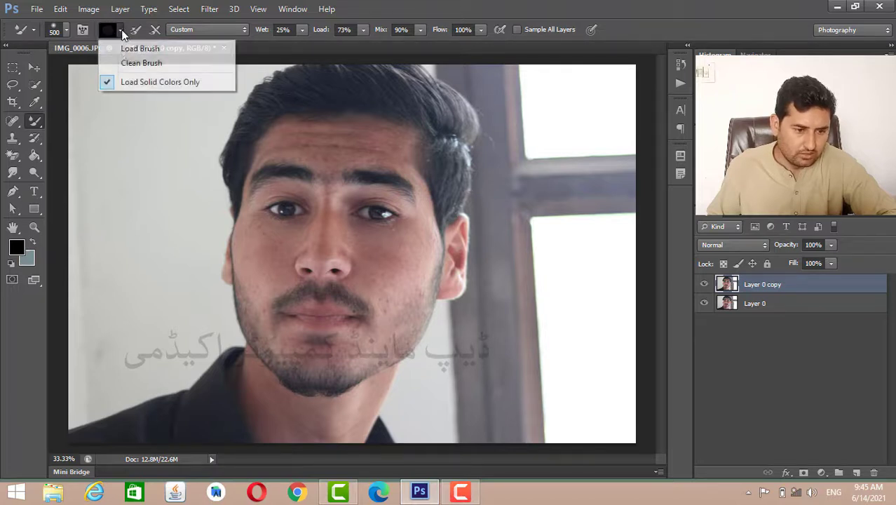
pyautogui.click(160, 166)
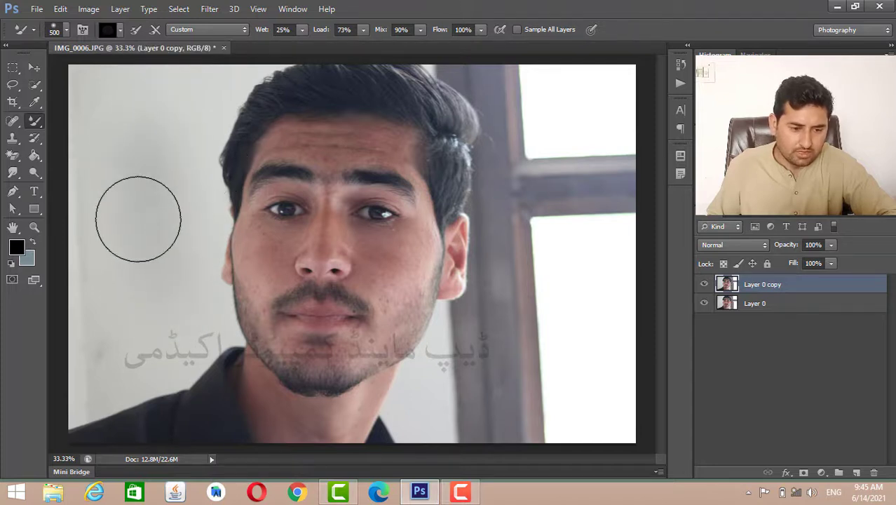
pyautogui.moveTo(140, 186)
pyautogui.mouseDown()
pyautogui.moveTo(137, 220)
pyautogui.moveTo(155, 244)
pyautogui.moveTo(128, 204)
pyautogui.moveTo(156, 261)
pyautogui.moveTo(150, 183)
pyautogui.moveTo(151, 233)
pyautogui.moveTo(144, 211)
pyautogui.mouseUp()
pyautogui.hotkey('ctrl', 'z')
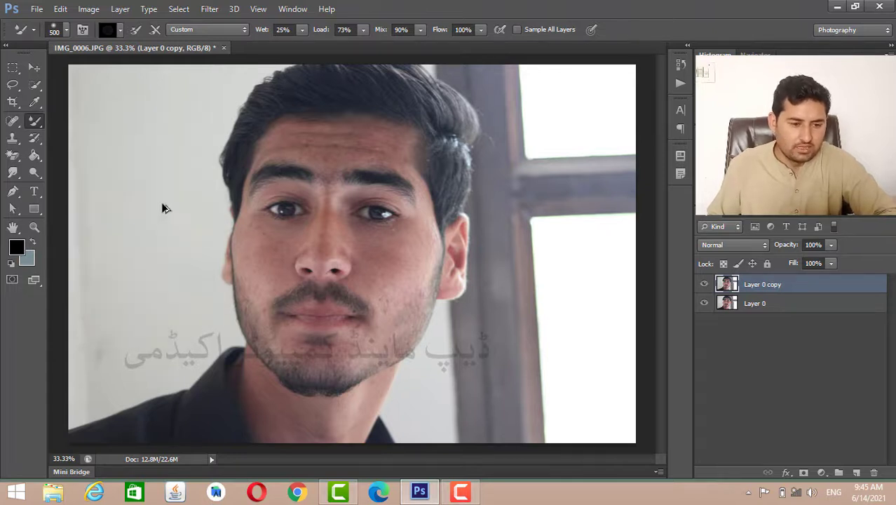
# - Clean the mixer brush and set it to load after each stroke, with cleaning after each stroke turned off
pyautogui.click(120, 31)
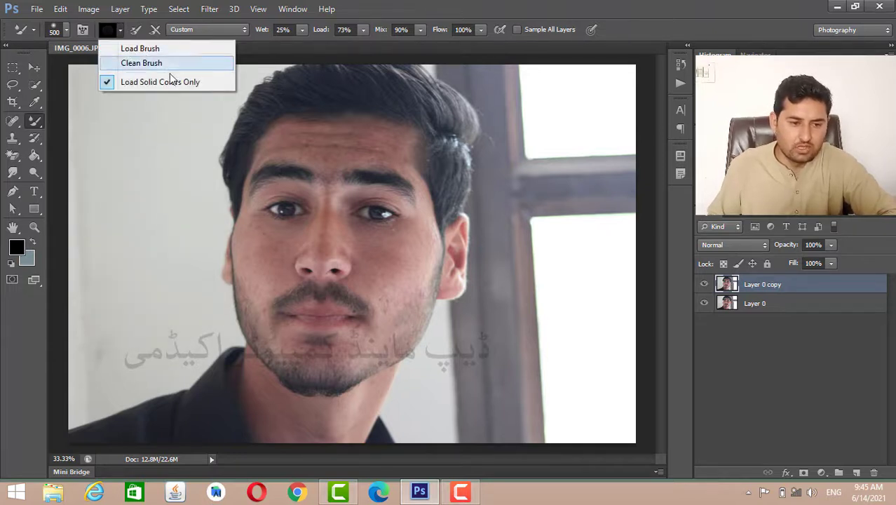
pyautogui.click(159, 64)
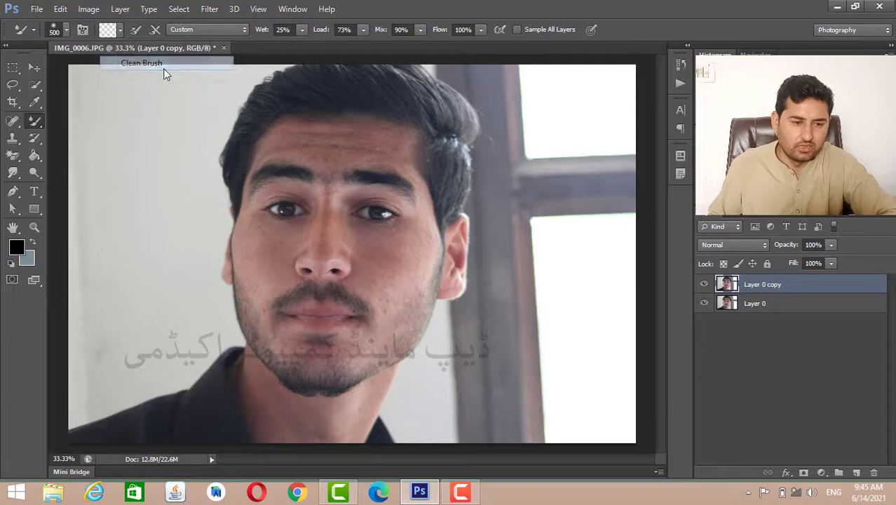
pyautogui.click(140, 25)
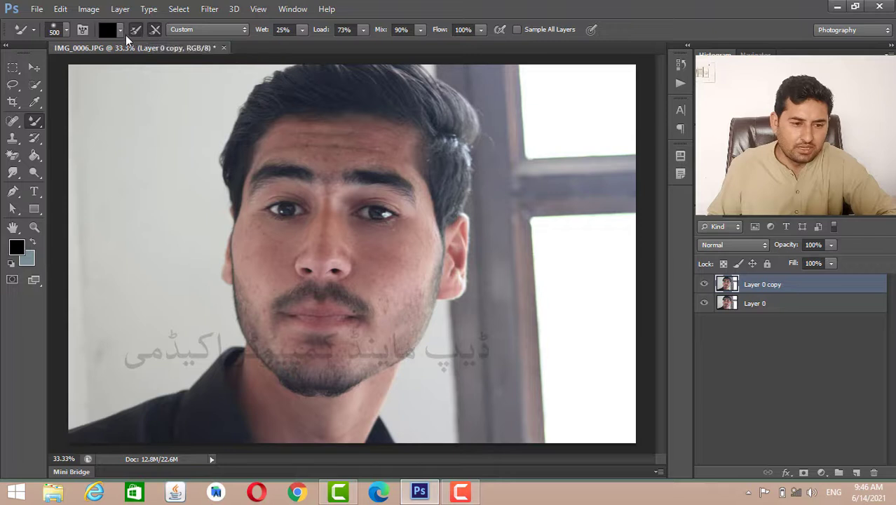
pyautogui.click(120, 30)
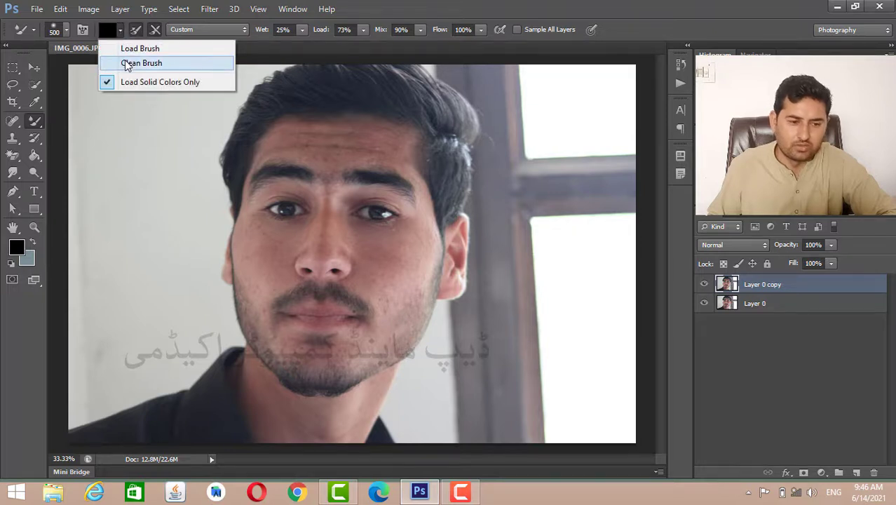
pyautogui.click(140, 63)
pyautogui.click(154, 30)
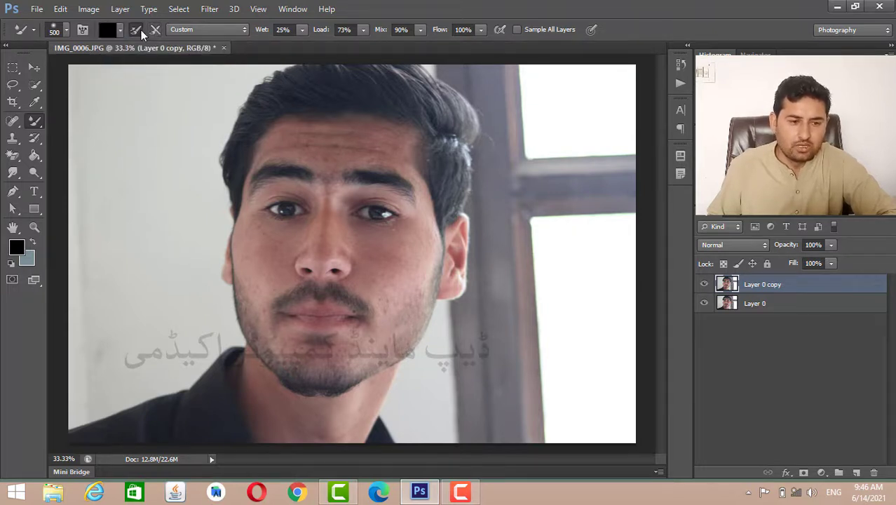
# - Apply the Dry preset to the mixer brush and switch the preset back to Custom
pyautogui.click(214, 31)
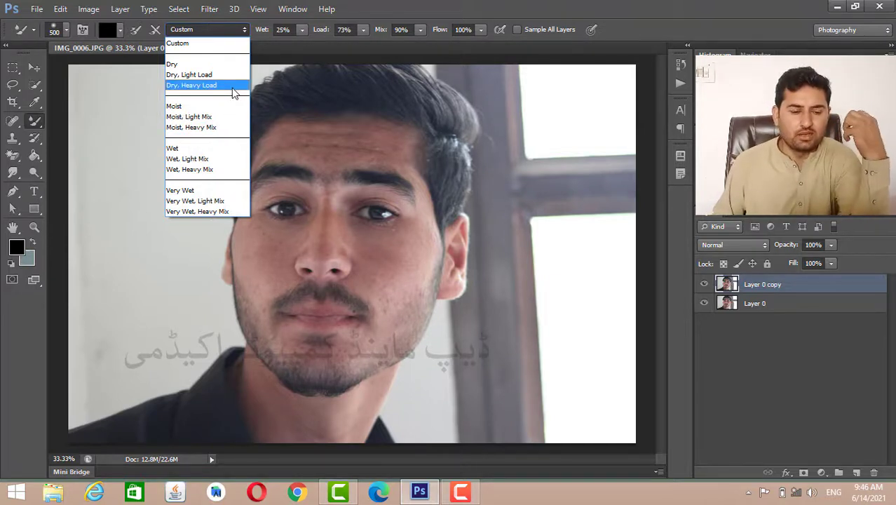
pyautogui.click(228, 67)
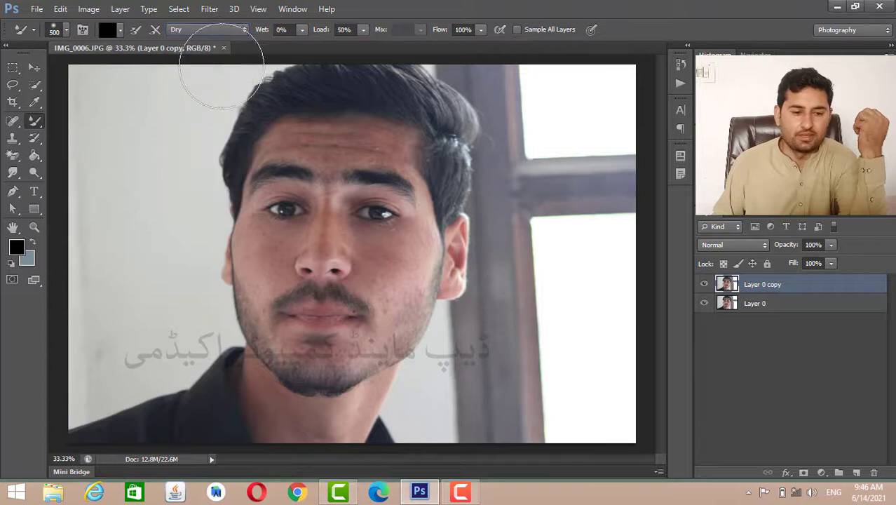
pyautogui.click(218, 32)
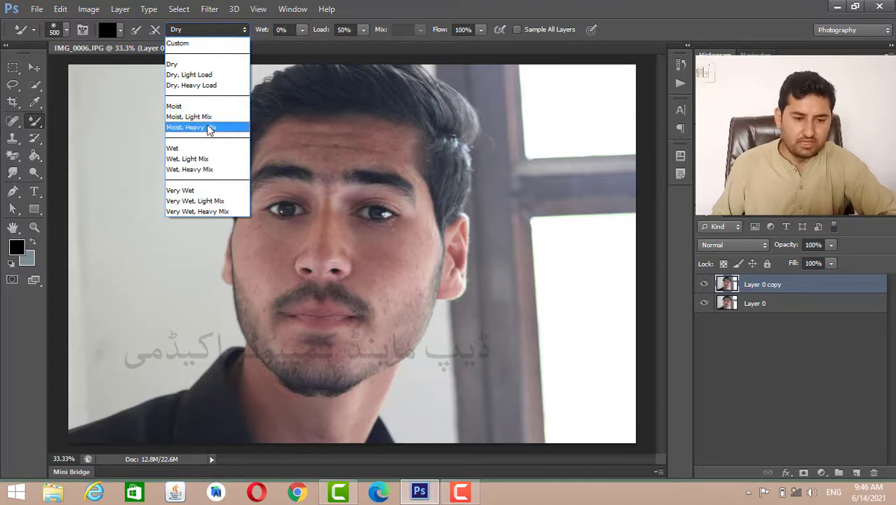
pyautogui.click(209, 46)
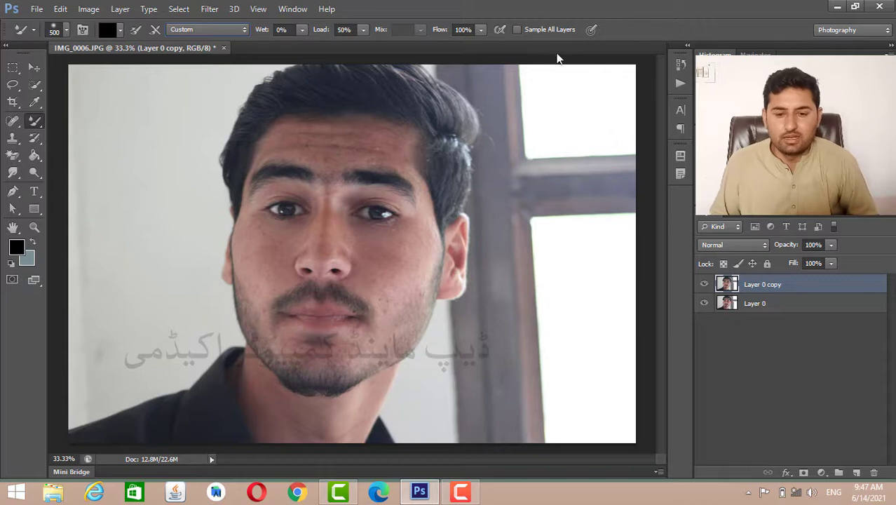
# - Add a new empty layer above the portrait copy and try Sample All Layers by switching it on and off
pyautogui.click(857, 473)
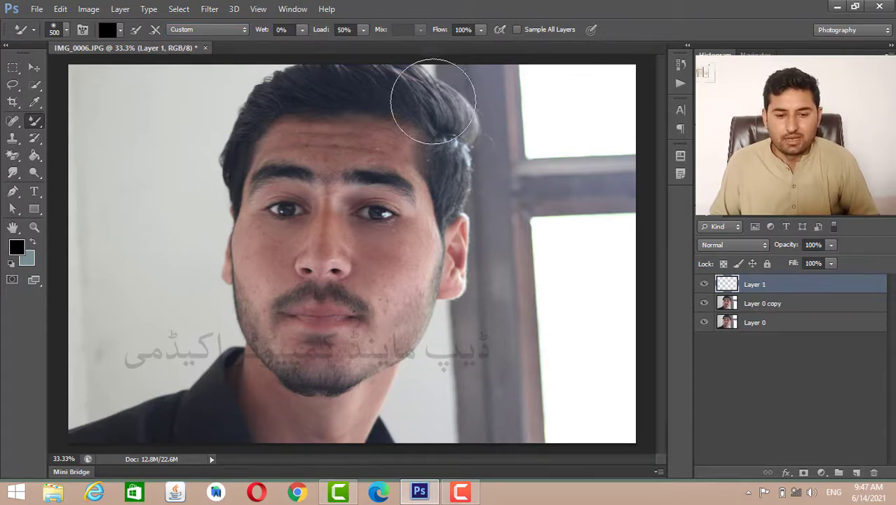
pyautogui.click(516, 30)
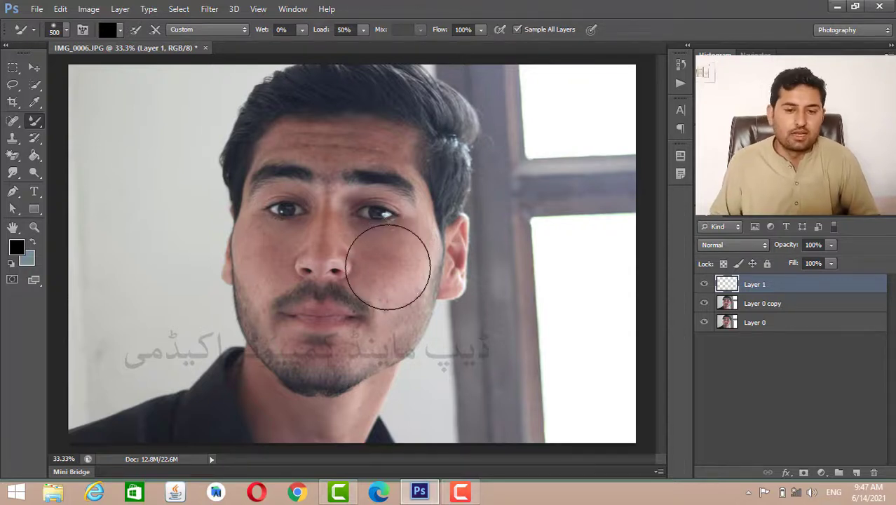
pyautogui.click(516, 30)
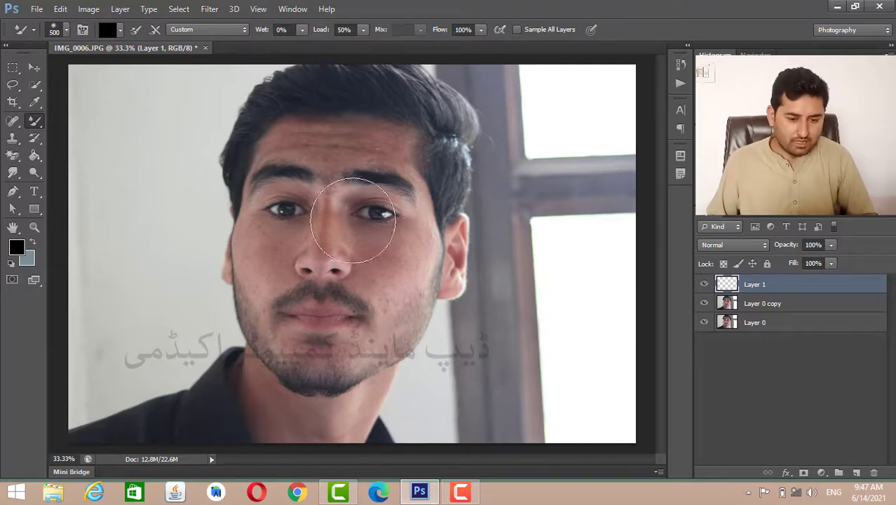
# - Set the mixer brush to 20% Wet, 50% Mix and 60% Flow, and undo a test stroke painted on the hair above the ear
pyautogui.hotkey('ctrl', '+')
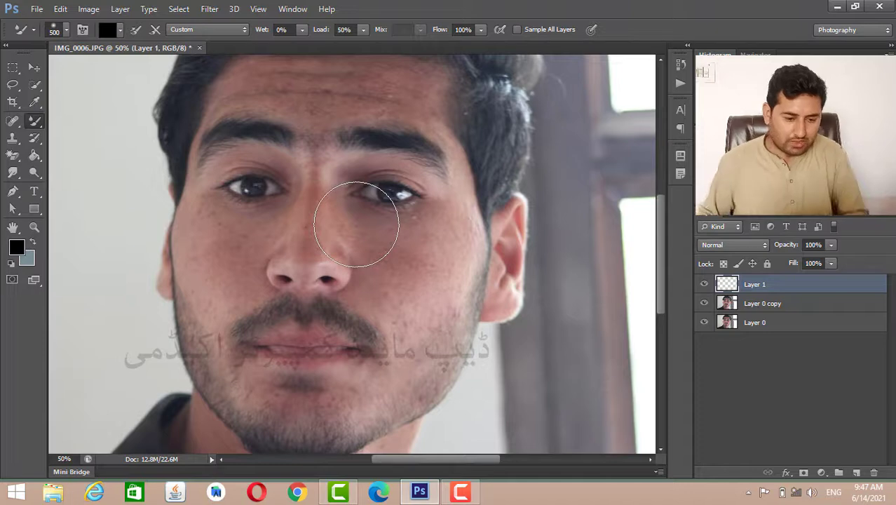
pyautogui.hotkey('ctrl', '+')
pyautogui.press(']')
pyautogui.press(']')
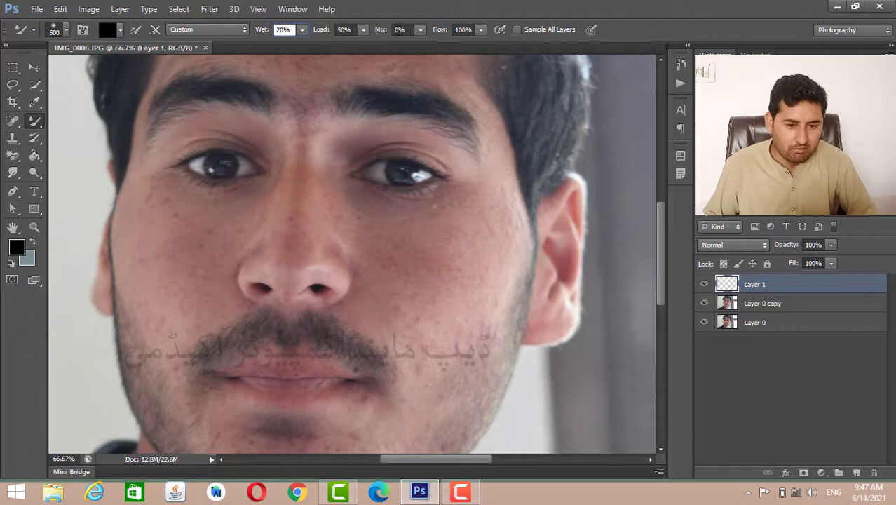
pyautogui.click(397, 30)
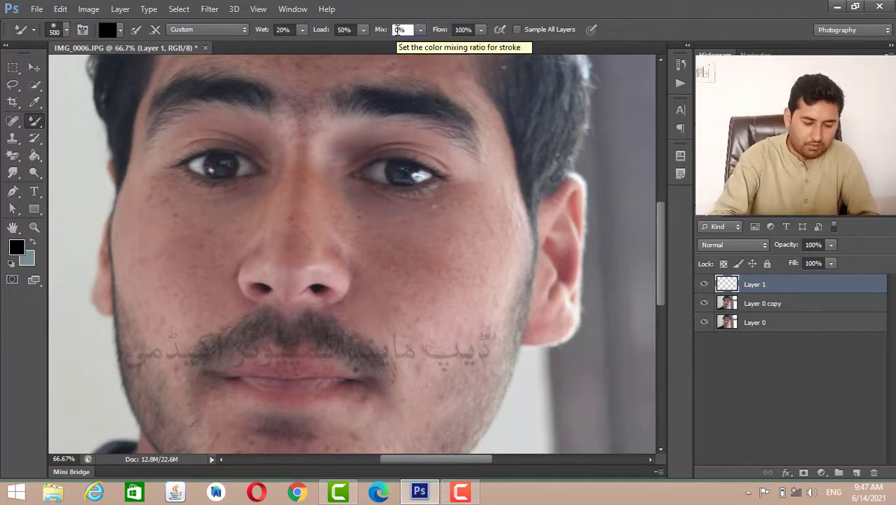
pyautogui.write('50')
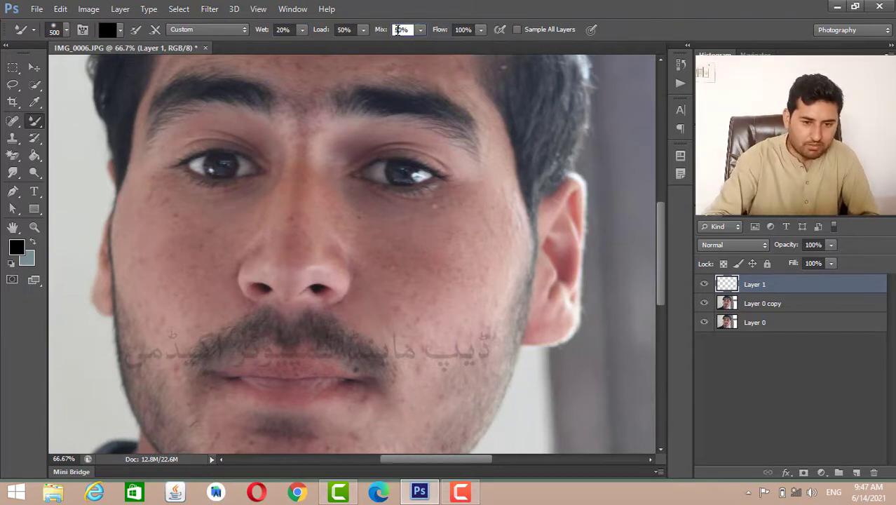
pyautogui.click(465, 29)
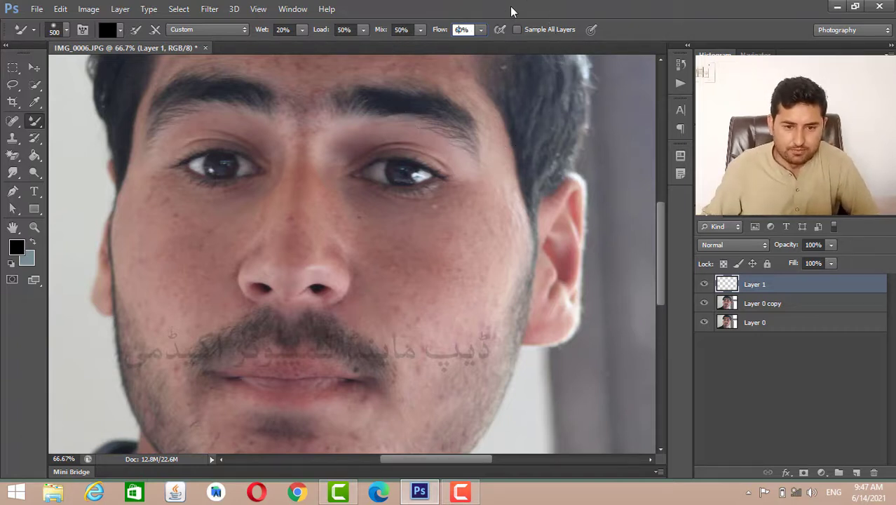
pyautogui.click(535, 94)
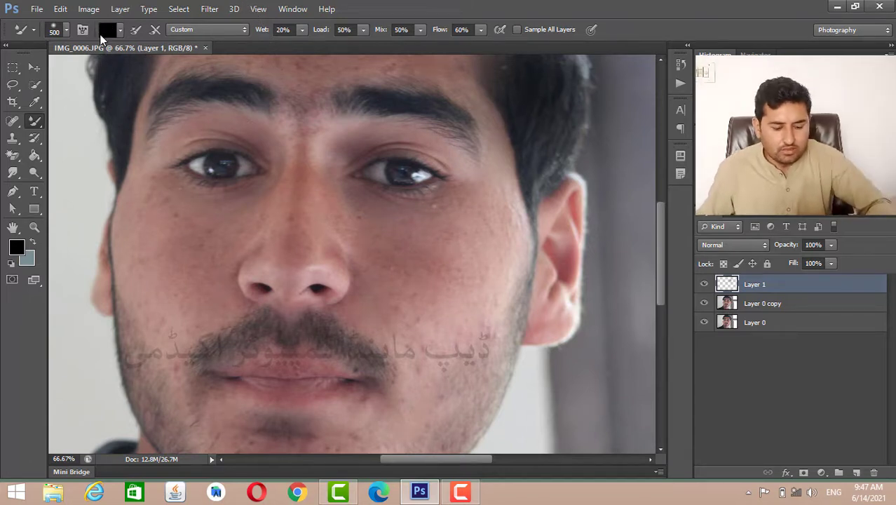
pyautogui.hotkey('ctrl', 'z')
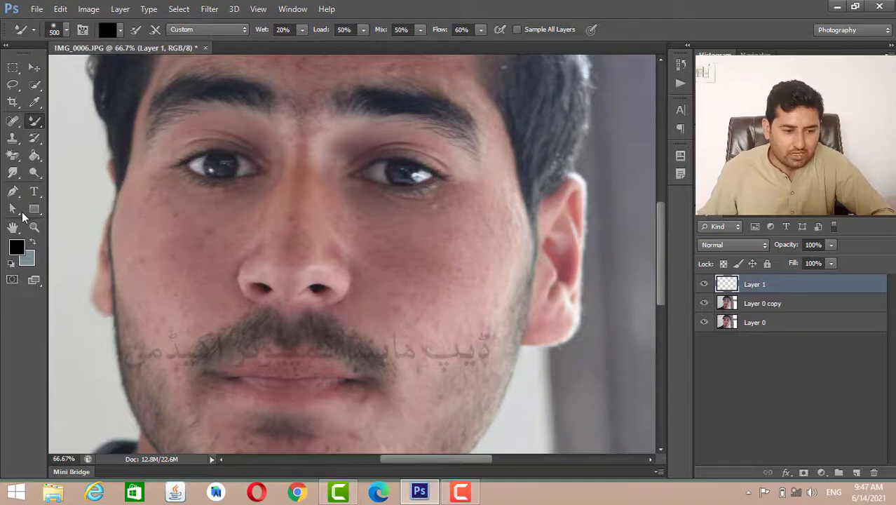
# - Sample the cheek's skin tone as the foreground color, lighten it to #bf9b8f, and return to the Mixer Brush
pyautogui.click(16, 248)
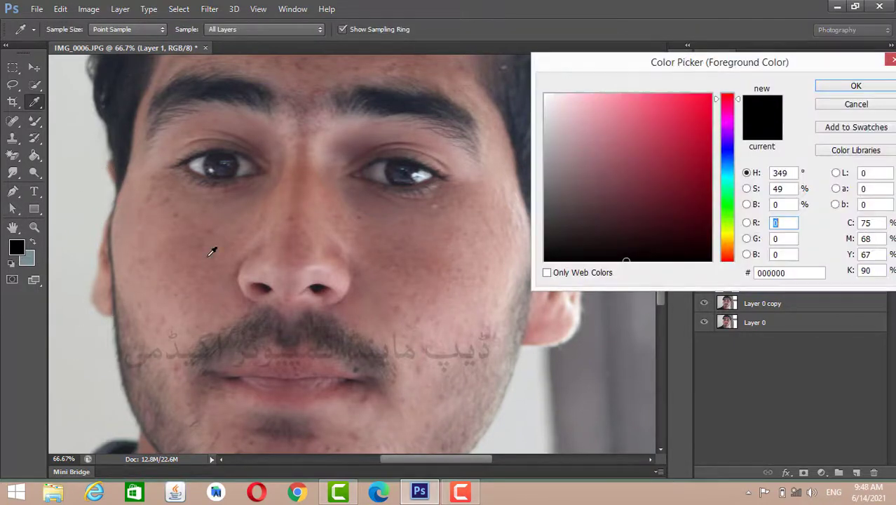
pyautogui.click(155, 240)
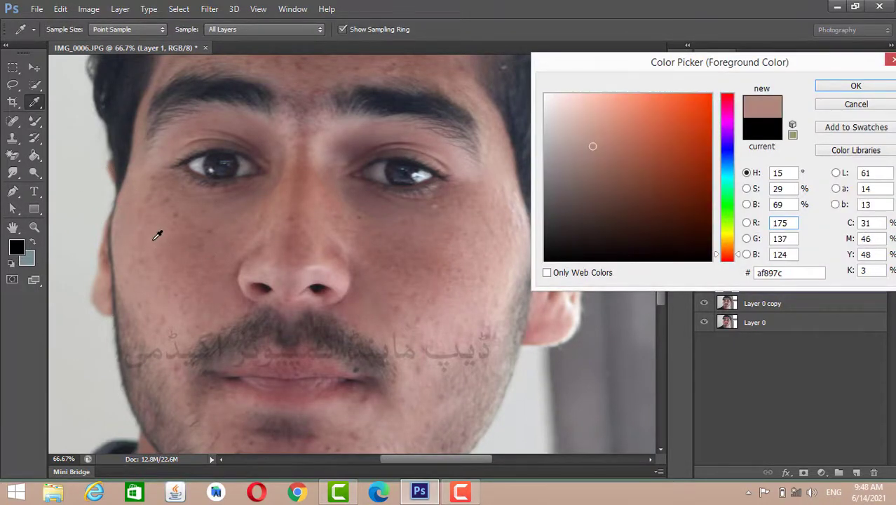
pyautogui.click(587, 135)
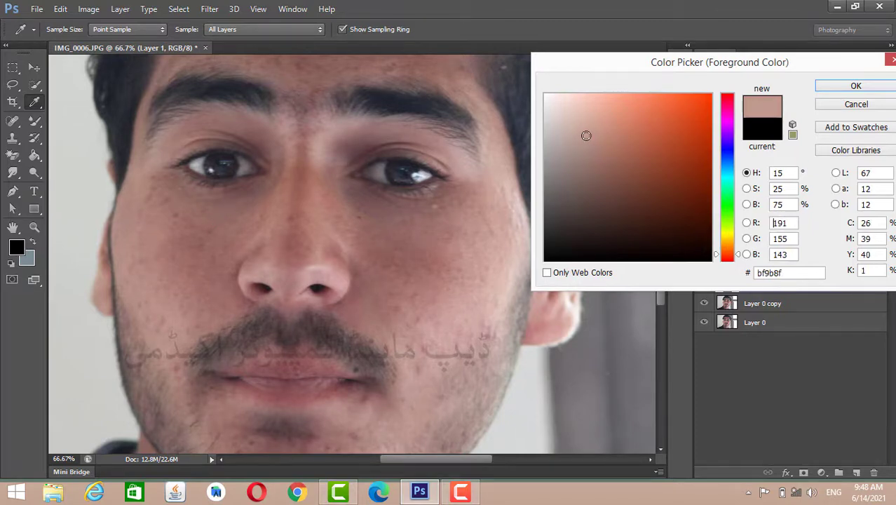
pyautogui.click(856, 86)
pyautogui.press('b')
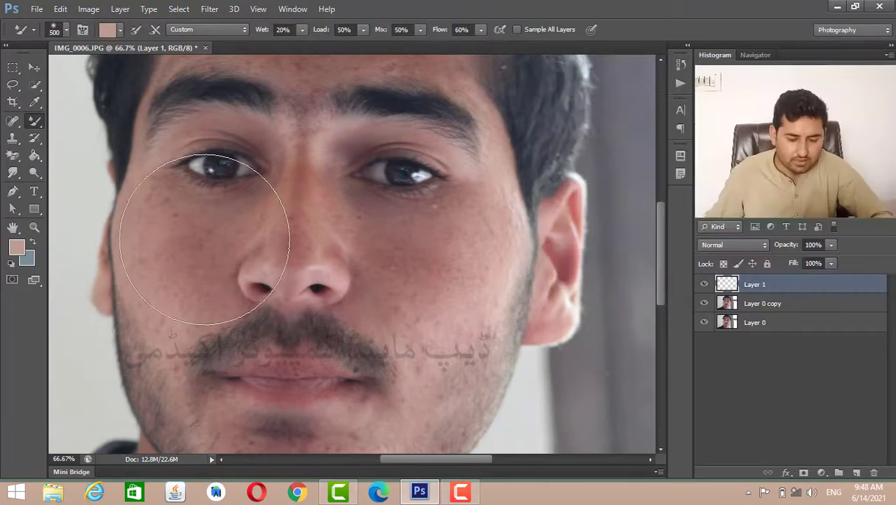
# - Reduce the mixer brush size to 125 pixels
pyautogui.hotkey('ctrl', '+')
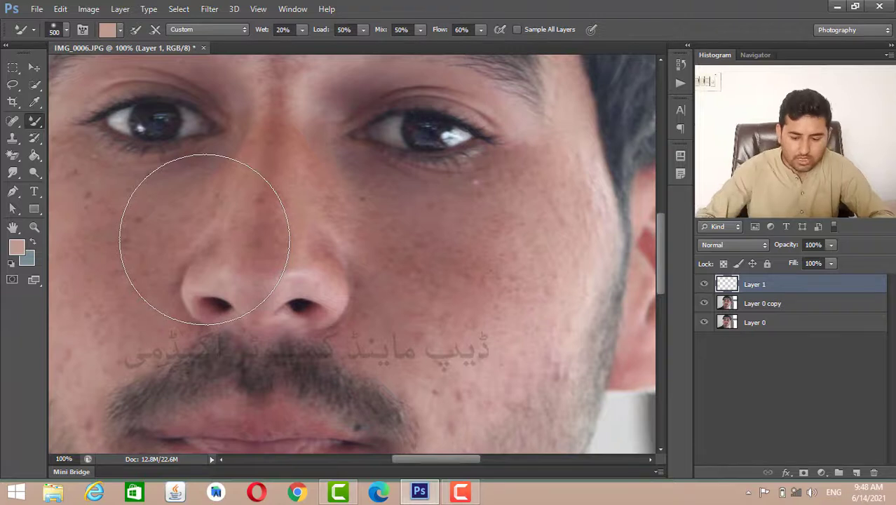
pyautogui.hotkey('ctrl', '-')
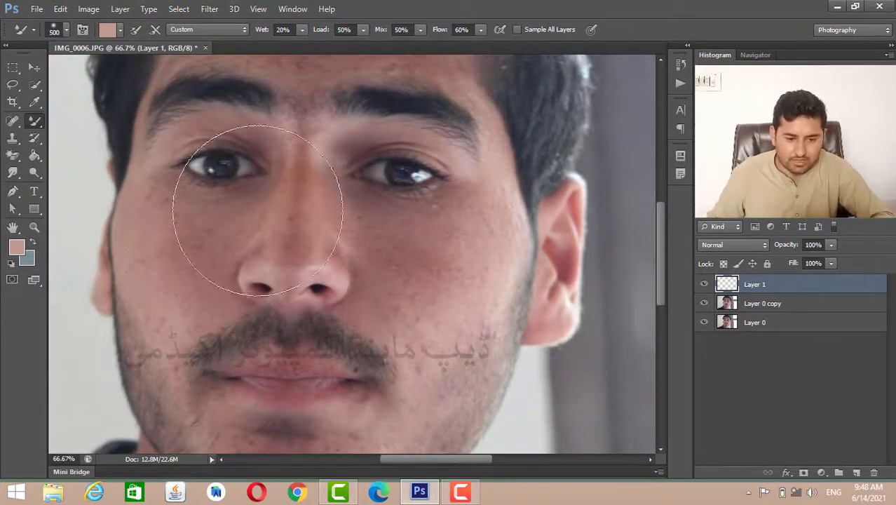
pyautogui.hotkey('ctrl', '[')
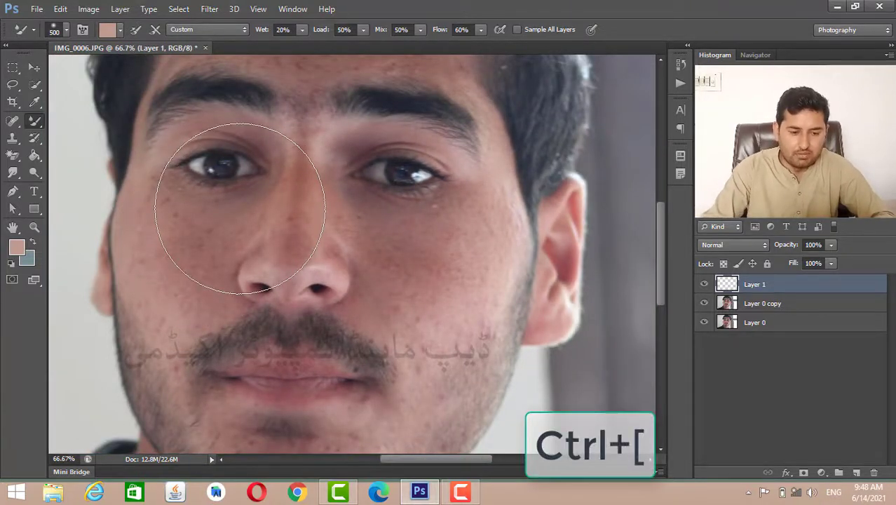
pyautogui.press('[')
pyautogui.press('[')
pyautogui.press('[')
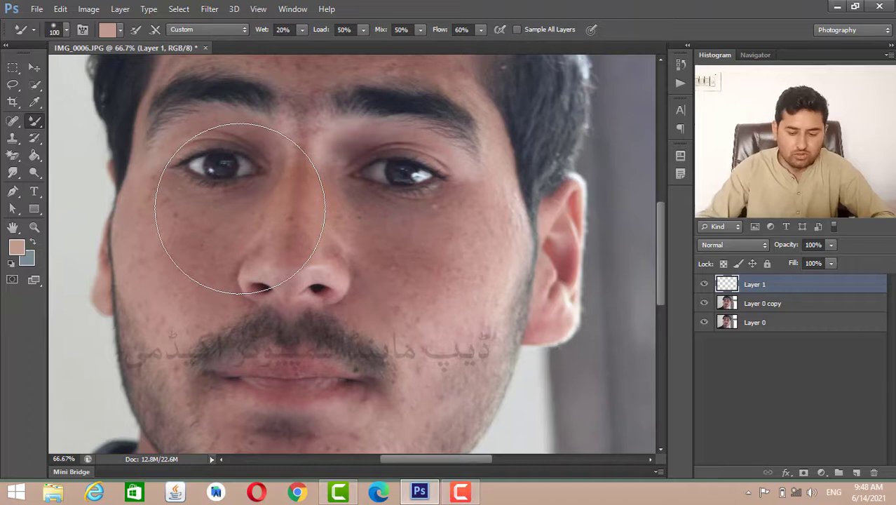
pyautogui.press(']')
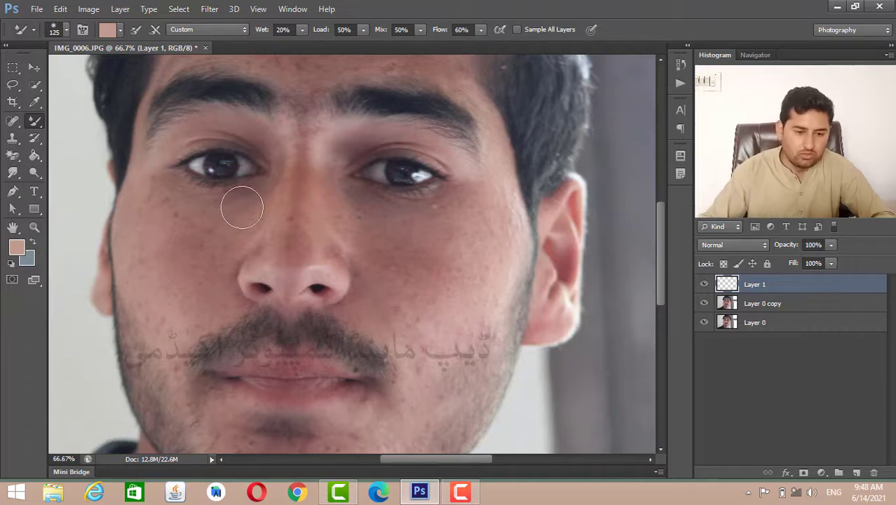
# - Clean the mixer brush and try smoothing the freckled outer cheek below the eye on the new layer
pyautogui.click(120, 30)
pyautogui.click(134, 70)
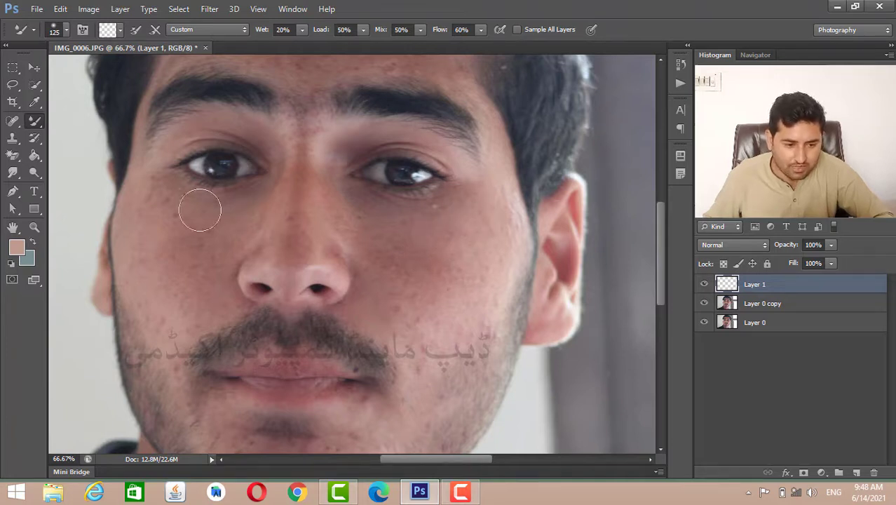
pyautogui.moveTo(147, 189); pyautogui.dragTo(172, 296)
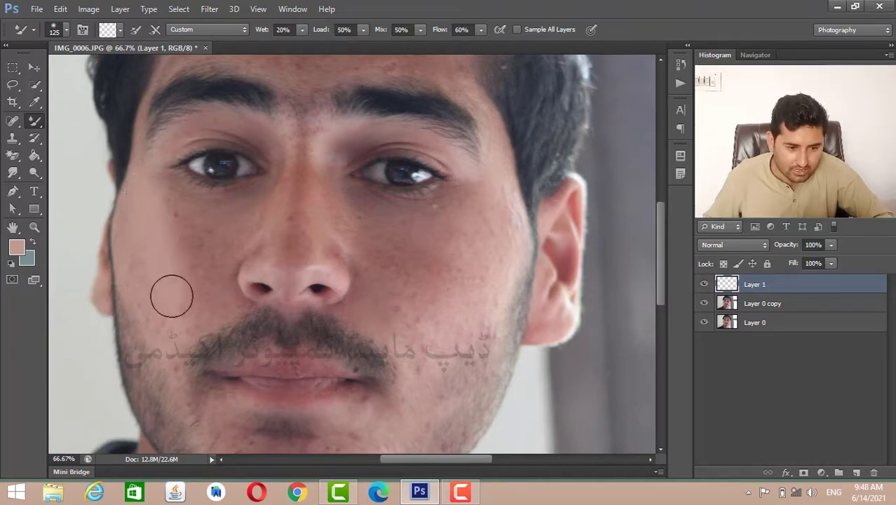
pyautogui.moveTo(138, 207)
pyautogui.mouseDown()
pyautogui.moveTo(135, 284)
pyautogui.moveTo(154, 279)
pyautogui.moveTo(150, 264)
pyautogui.moveTo(168, 263)
pyautogui.mouseUp()
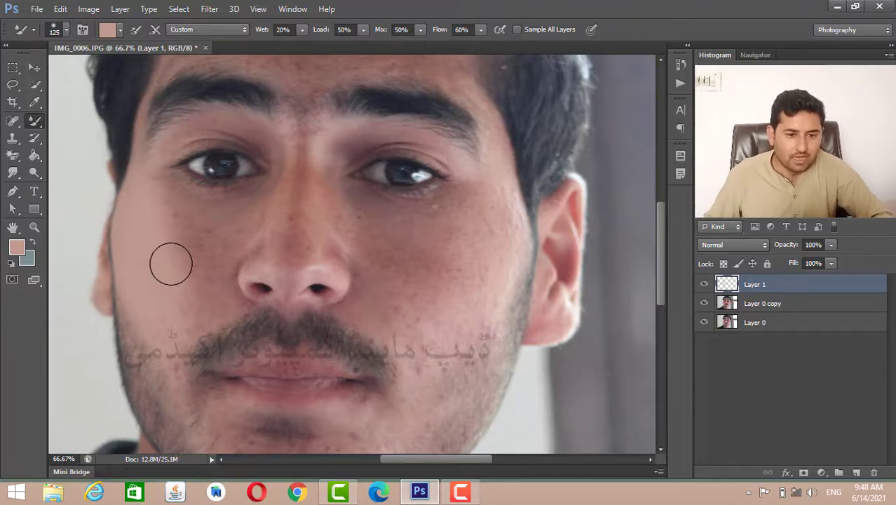
# - Undo the smoothing strokes on the outer cheek
pyautogui.hotkey('ctrl', 'z')
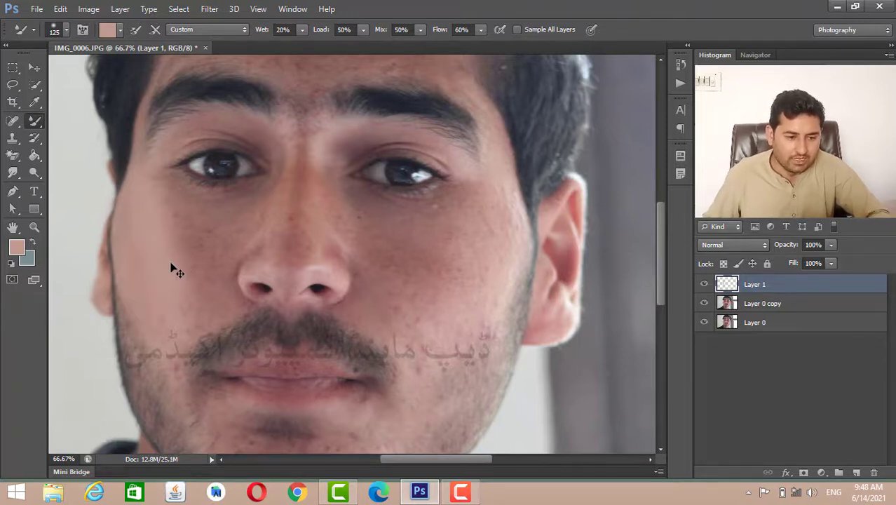
pyautogui.hotkey('ctrl', 'z')
pyautogui.hotkey('ctrl', 'alt', 'z')
pyautogui.hotkey('ctrl', 'alt', 'z')
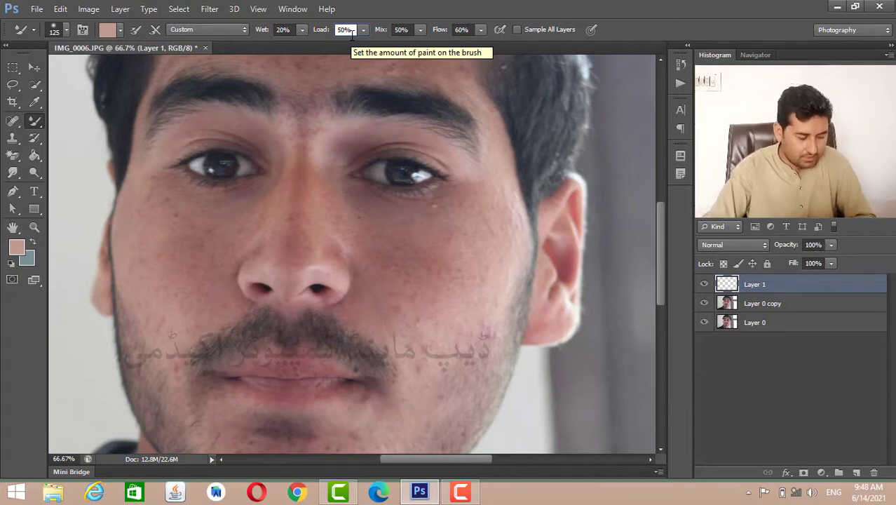
# - Set Load to 40% and smooth the skin from the outer cheek up to the bridge of the nose
pyautogui.click(346, 30)
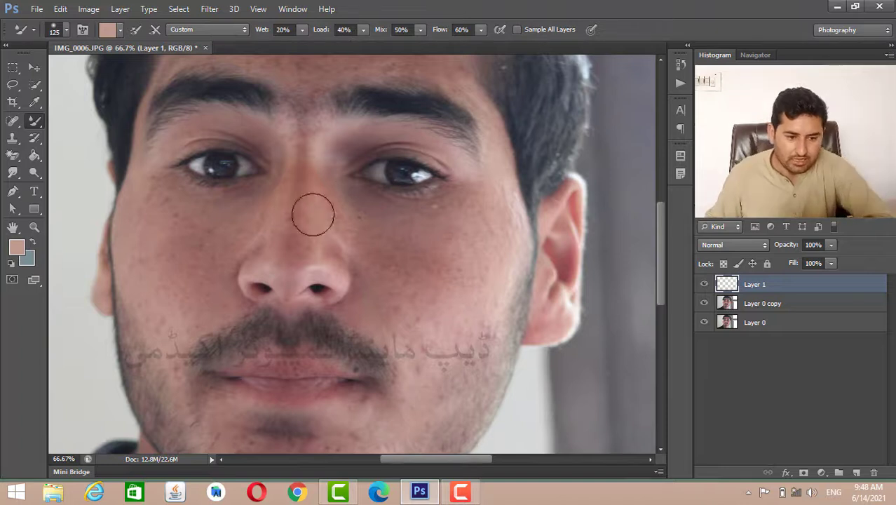
pyautogui.moveTo(162, 271)
pyautogui.mouseDown()
pyautogui.moveTo(154, 211)
pyautogui.moveTo(137, 224)
pyautogui.moveTo(155, 302)
pyautogui.moveTo(154, 251)
pyautogui.moveTo(176, 326)
pyautogui.moveTo(183, 219)
pyautogui.moveTo(192, 293)
pyautogui.moveTo(213, 237)
pyautogui.moveTo(203, 312)
pyautogui.moveTo(216, 224)
pyautogui.moveTo(193, 286)
pyautogui.moveTo(216, 242)
pyautogui.moveTo(272, 197)
pyautogui.mouseUp()
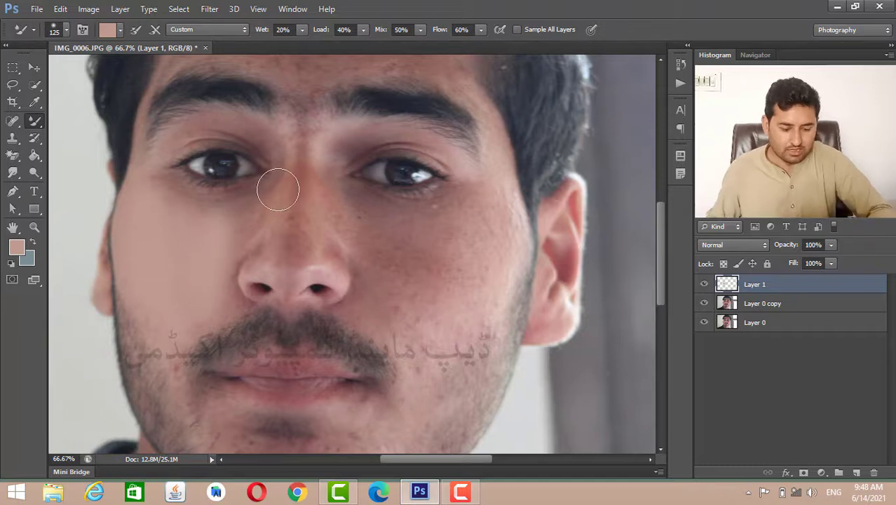
# - Undo the cheek and nose strokes together with the addition of the empty layer
pyautogui.hotkey('ctrl', 'z')
pyautogui.hotkey('ctrl', 'z')
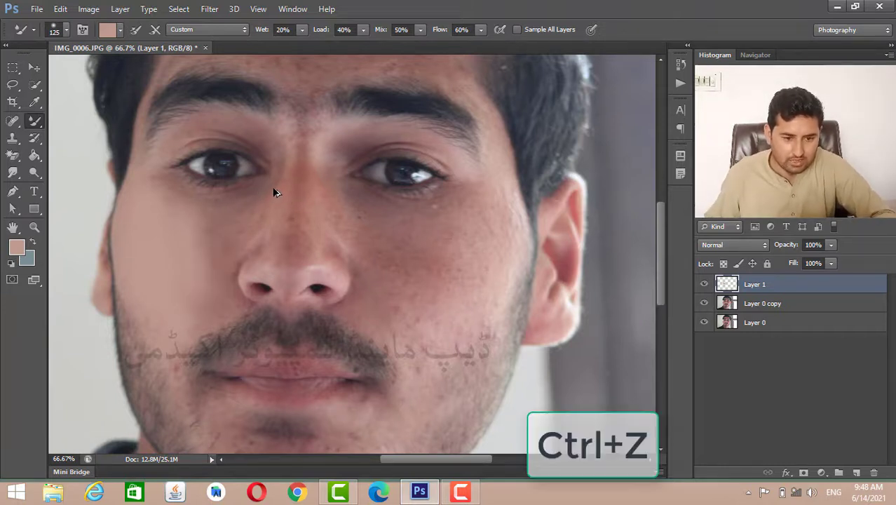
pyautogui.hotkey('ctrl', 'z')
pyautogui.hotkey('ctrl', 'z')
pyautogui.hotkey('ctrl', 'z')
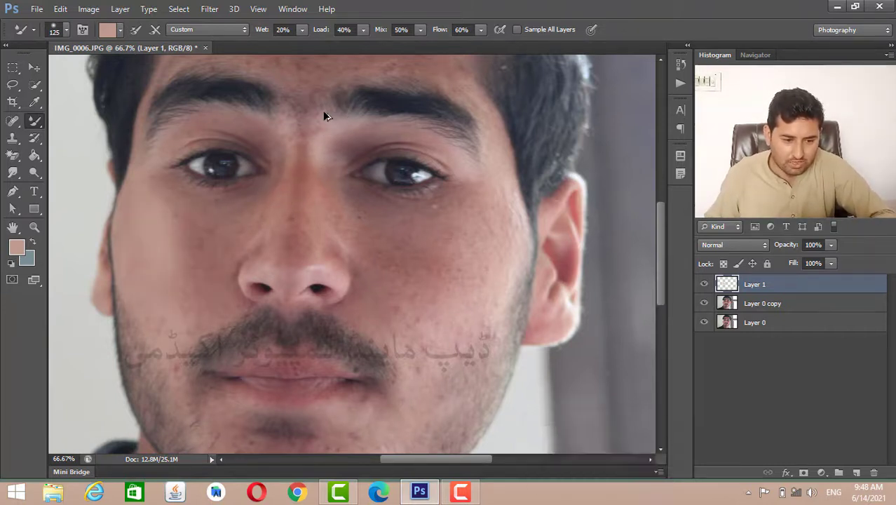
pyautogui.hotkey('ctrl', 'z')
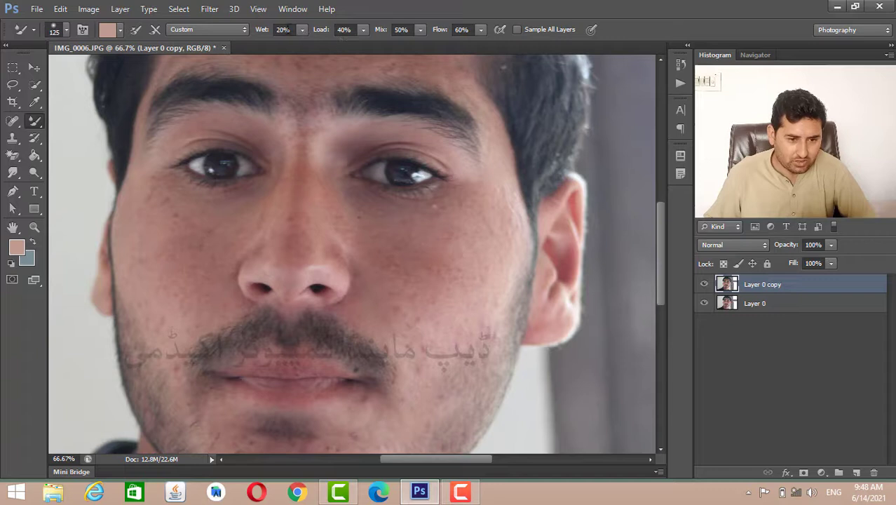
# - Set the mixer brush's Mix to 40%
pyautogui.click(401, 31)
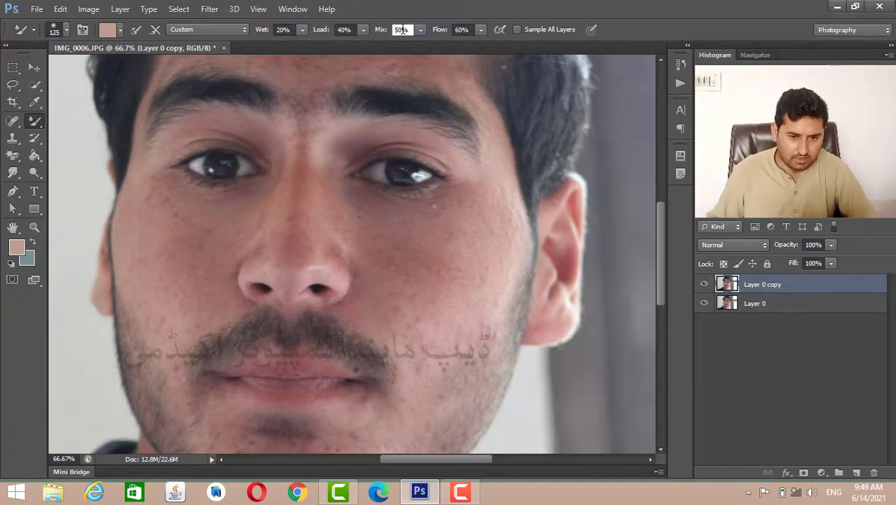
pyautogui.press('BackSpace')
pyautogui.press('BackSpace')
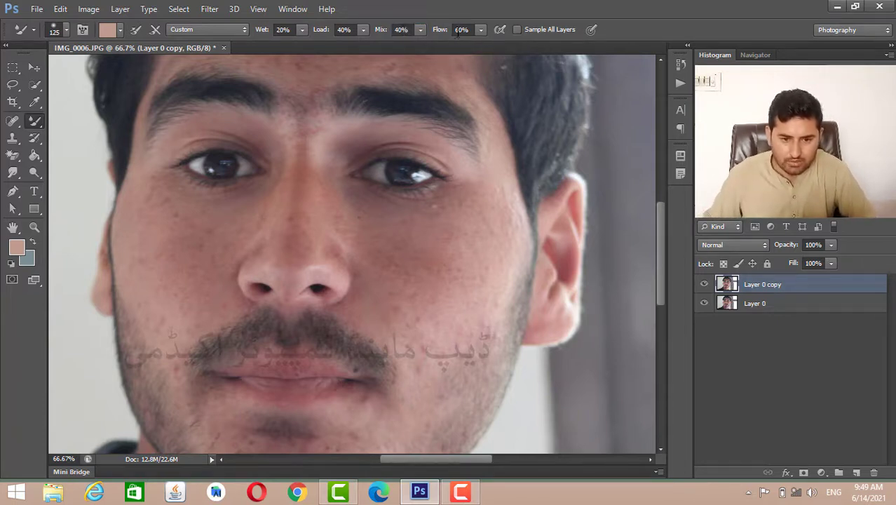
# - Set the mixer brush's Flow to 40% and smooth the outer cheek on the photo's left side
pyautogui.press('BackSpace')
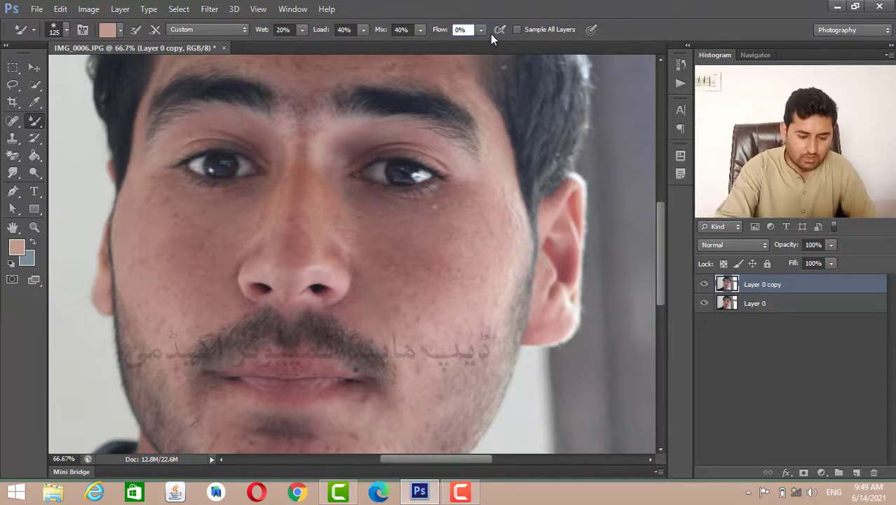
pyautogui.write('4')
pyautogui.press('Return')
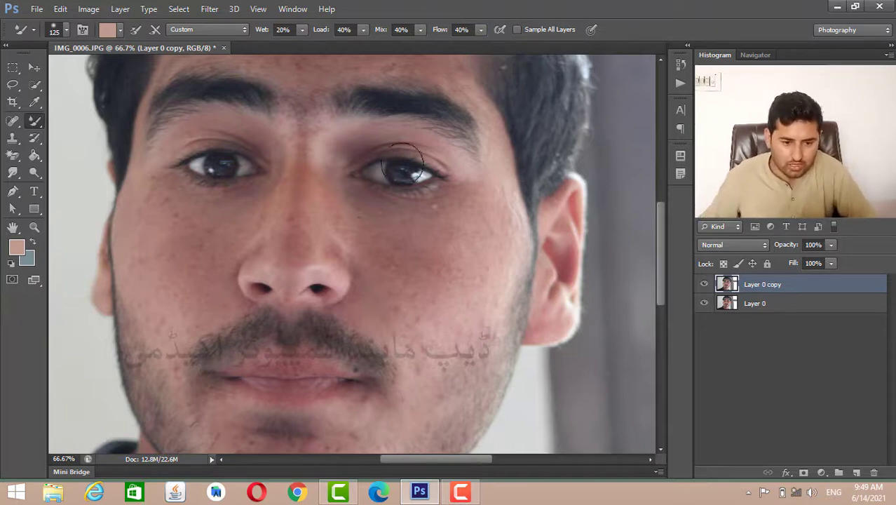
pyautogui.moveTo(182, 215)
pyautogui.mouseDown()
pyautogui.moveTo(199, 304)
pyautogui.moveTo(169, 200)
pyautogui.moveTo(157, 253)
pyautogui.moveTo(165, 295)
pyautogui.mouseUp()
pyautogui.moveTo(145, 202); pyautogui.dragTo(169, 330)
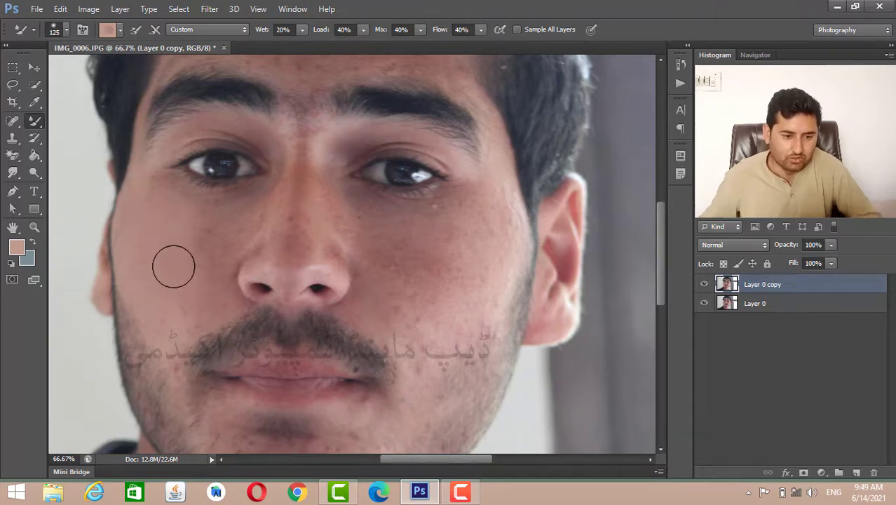
# - Smooth the skin under the photo's left eye and along the adjoining side of the nose at 100% zoom
pyautogui.hotkey('ctrl', '+')
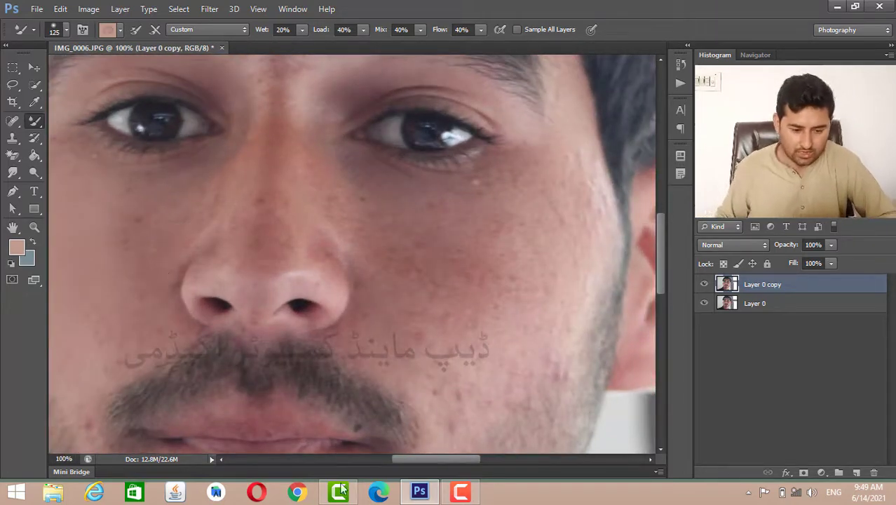
pyautogui.moveTo(454, 464); pyautogui.dragTo(411, 465)
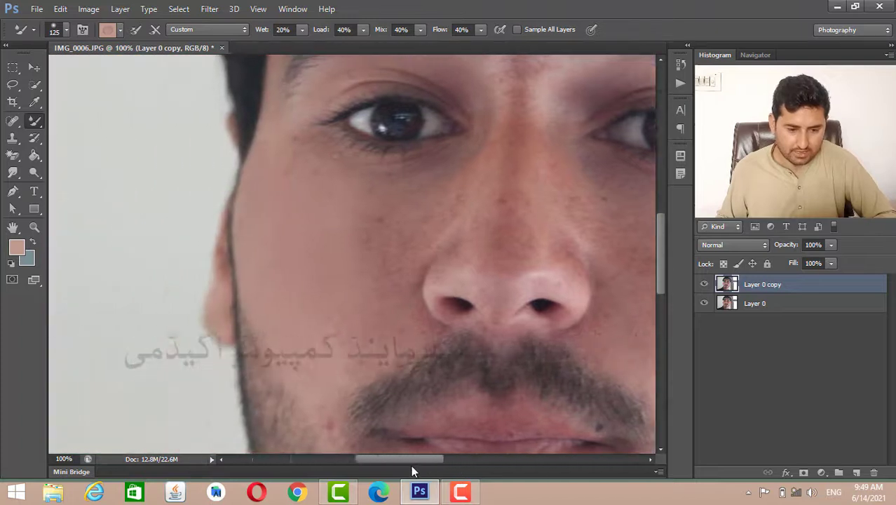
pyautogui.scroll(3, 397, 375)
pyautogui.scroll(3, 398, 375)
pyautogui.scroll(-4, 398, 375)
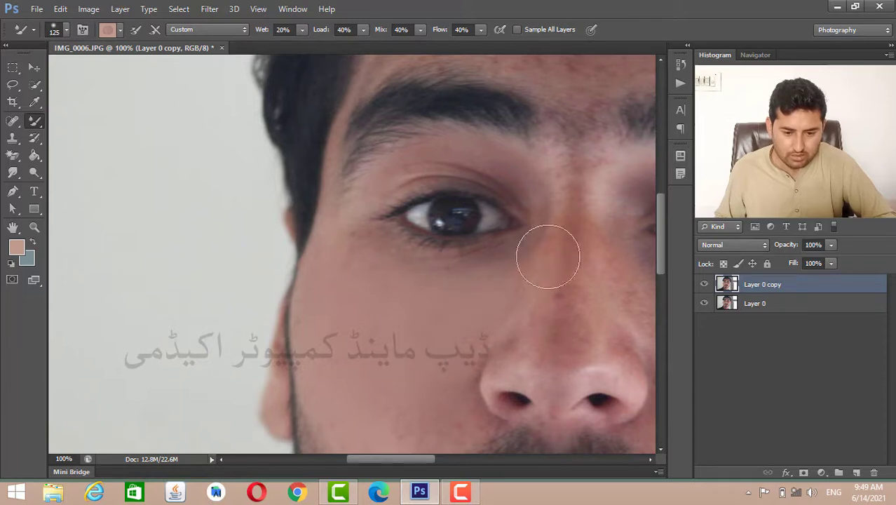
pyautogui.moveTo(548, 254)
pyautogui.mouseDown()
pyautogui.moveTo(525, 322)
pyautogui.moveTo(475, 351)
pyautogui.moveTo(447, 353)
pyautogui.mouseUp()
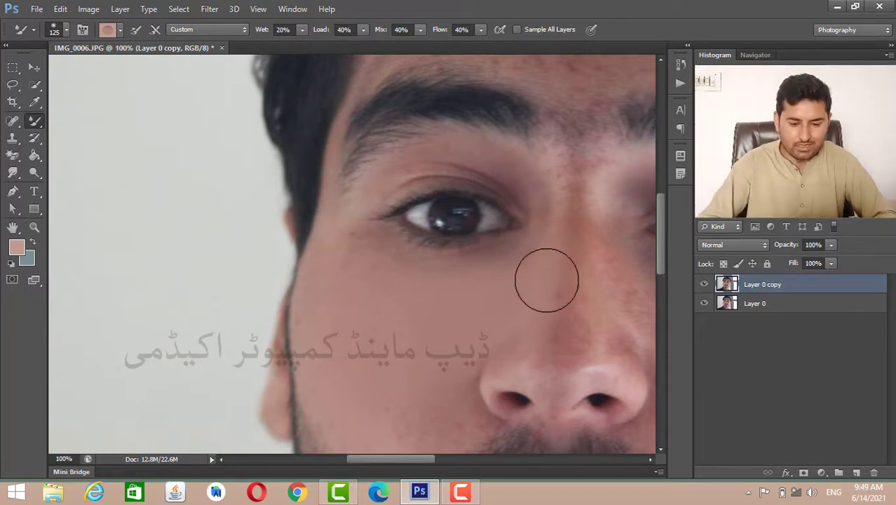
# - Reduce the brush size to 70 and smooth the nose bridge and the forehead above the photo's left eyebrow
pyautogui.press('[')
pyautogui.press('[')
pyautogui.press('[')
pyautogui.press('[')
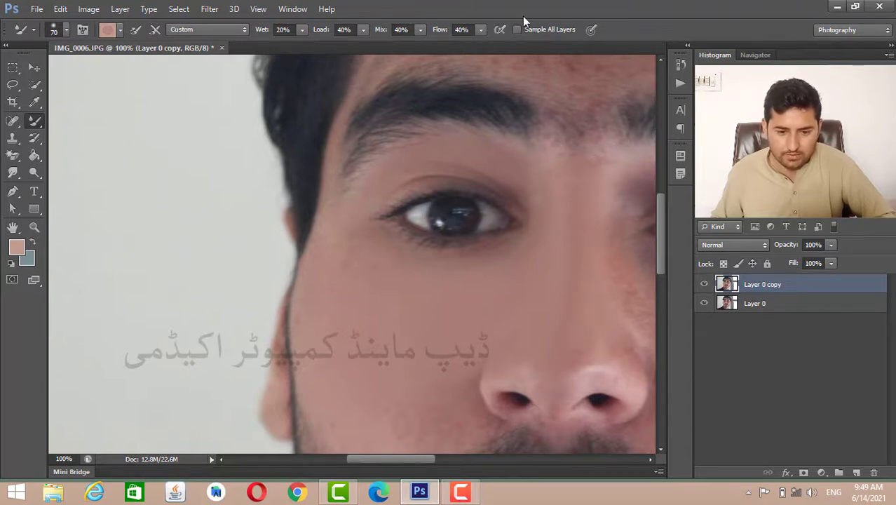
pyautogui.scroll(3, 524, 94)
pyautogui.moveTo(534, 149)
pyautogui.mouseDown()
pyautogui.moveTo(465, 129)
pyautogui.moveTo(419, 139)
pyautogui.moveTo(375, 175)
pyautogui.moveTo(499, 112)
pyautogui.moveTo(401, 144)
pyautogui.mouseUp()
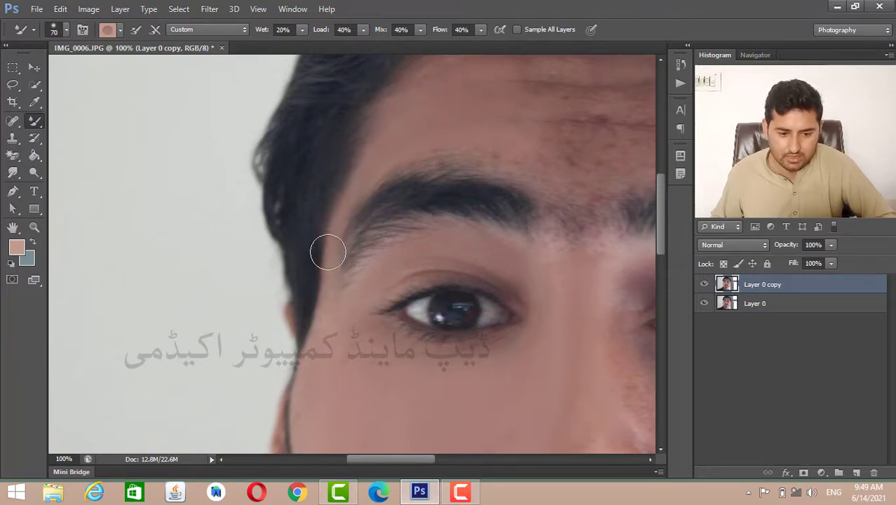
pyautogui.scroll(3, 514, 200)
pyautogui.moveTo(544, 162)
pyautogui.mouseDown()
pyautogui.moveTo(427, 167)
pyautogui.moveTo(603, 190)
pyautogui.moveTo(508, 191)
pyautogui.moveTo(573, 189)
pyautogui.moveTo(641, 151)
pyautogui.moveTo(512, 152)
pyautogui.mouseUp()
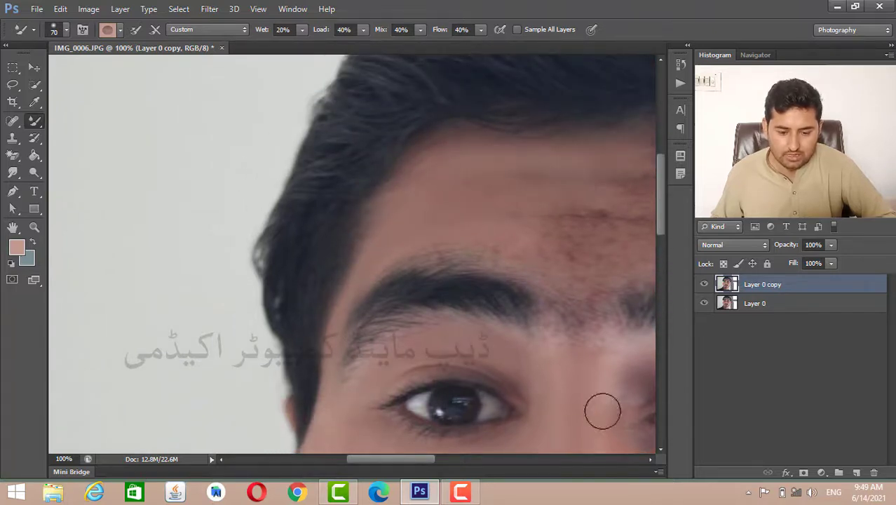
# - Smooth the rest of the forehead from the hairline down to the gap between the eyebrows
pyautogui.moveTo(392, 459); pyautogui.dragTo(462, 460)
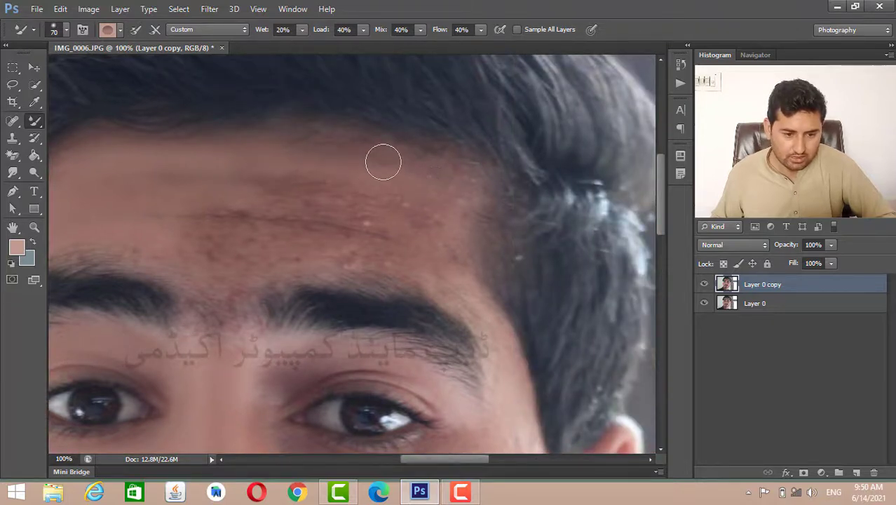
pyautogui.moveTo(382, 160)
pyautogui.mouseDown()
pyautogui.moveTo(322, 141)
pyautogui.moveTo(246, 143)
pyautogui.mouseUp()
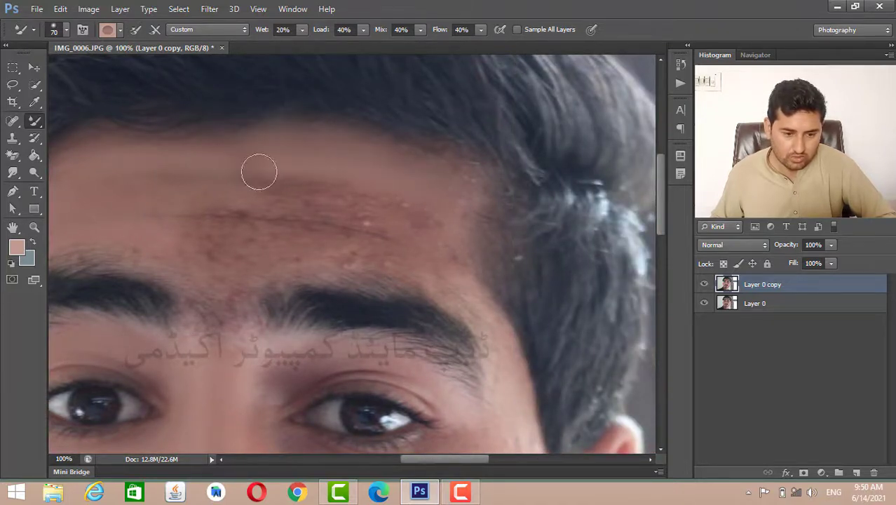
pyautogui.moveTo(247, 182)
pyautogui.mouseDown()
pyautogui.moveTo(441, 198)
pyautogui.moveTo(262, 189)
pyautogui.moveTo(282, 206)
pyautogui.moveTo(390, 230)
pyautogui.moveTo(278, 228)
pyautogui.moveTo(273, 202)
pyautogui.moveTo(214, 181)
pyautogui.mouseUp()
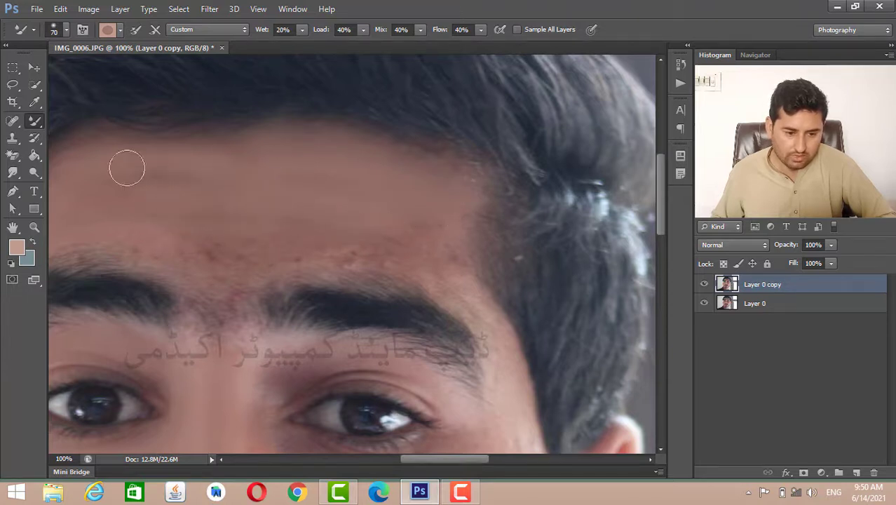
pyautogui.moveTo(424, 253)
pyautogui.mouseDown()
pyautogui.moveTo(477, 310)
pyautogui.moveTo(503, 356)
pyautogui.moveTo(469, 309)
pyautogui.moveTo(414, 275)
pyautogui.moveTo(326, 253)
pyautogui.moveTo(272, 265)
pyautogui.moveTo(407, 260)
pyautogui.moveTo(403, 252)
pyautogui.moveTo(245, 243)
pyautogui.moveTo(227, 253)
pyautogui.moveTo(249, 271)
pyautogui.moveTo(118, 241)
pyautogui.mouseUp()
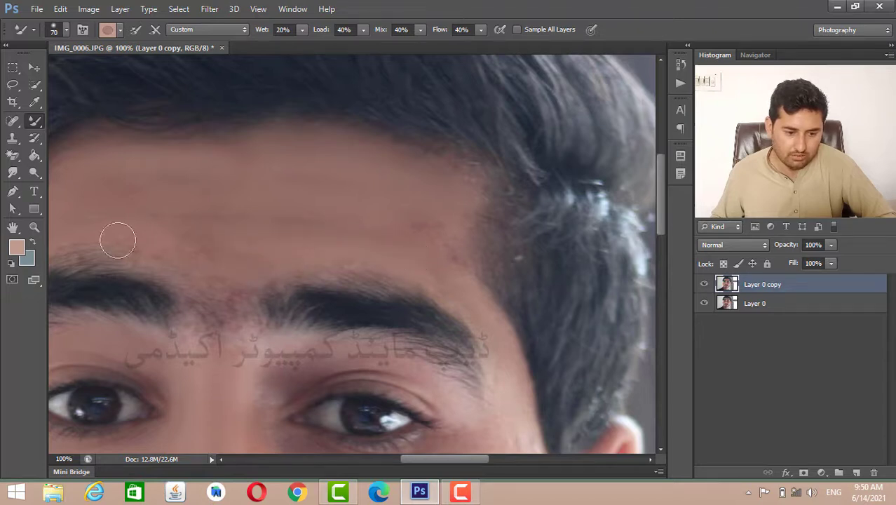
pyautogui.moveTo(260, 265)
pyautogui.mouseDown()
pyautogui.moveTo(224, 334)
pyautogui.moveTo(251, 310)
pyautogui.moveTo(241, 339)
pyautogui.moveTo(223, 285)
pyautogui.moveTo(206, 347)
pyautogui.mouseUp()
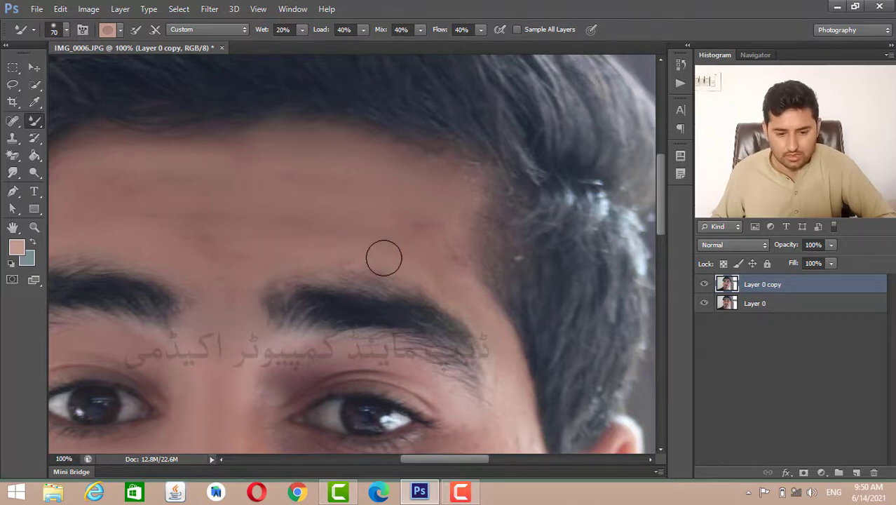
# - Smooth the temple between the photo's right eyebrow and the hairline
pyautogui.scroll(-4, 498, 344)
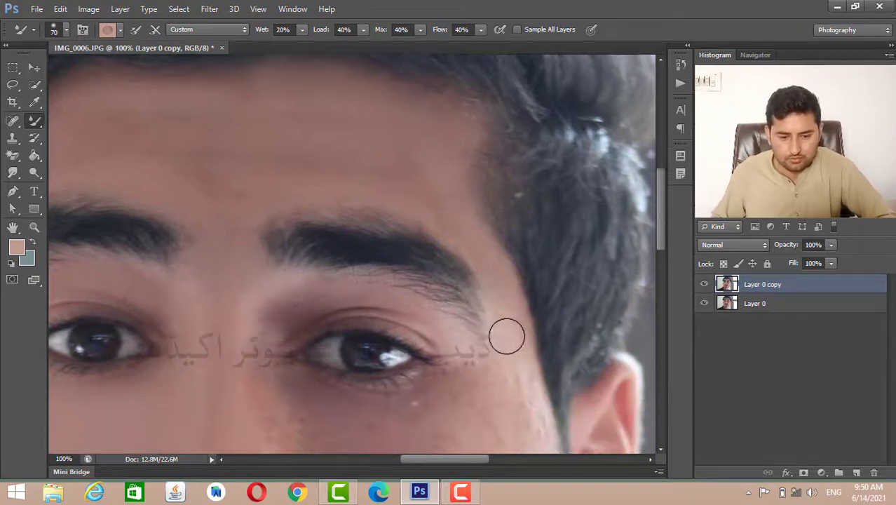
pyautogui.moveTo(501, 189); pyautogui.dragTo(535, 329)
pyautogui.scroll(-1, 499, 246)
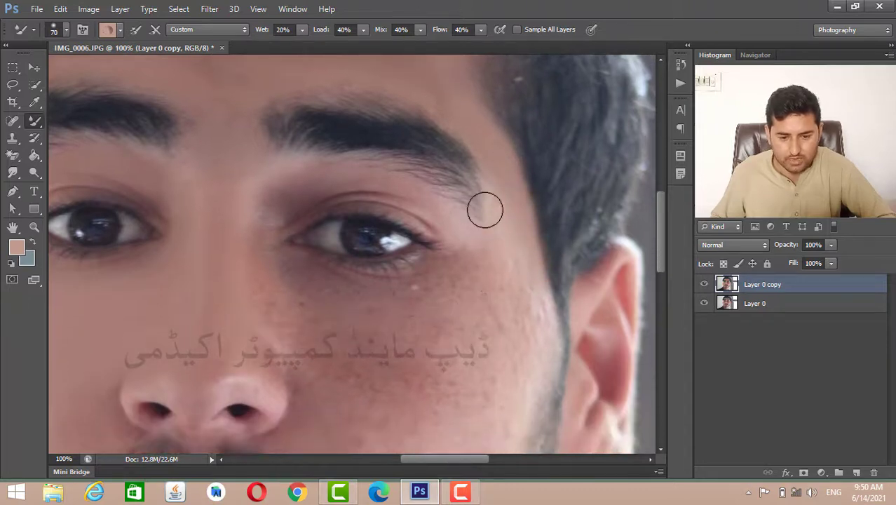
pyautogui.moveTo(494, 196); pyautogui.dragTo(513, 276)
pyautogui.scroll(-2, 510, 246)
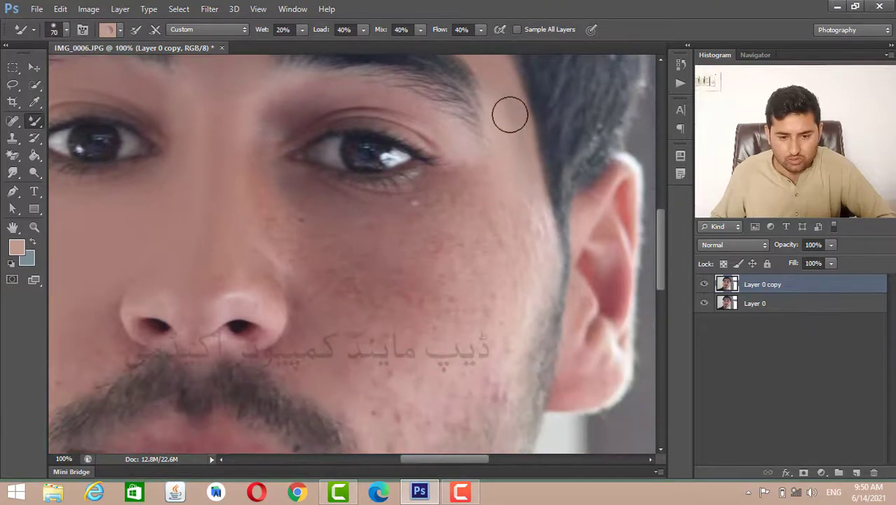
# - Smooth the photo's right cheek from beside the ear inward to the skin around and under the eye
pyautogui.moveTo(510, 114)
pyautogui.mouseDown()
pyautogui.moveTo(529, 247)
pyautogui.moveTo(502, 331)
pyautogui.mouseUp()
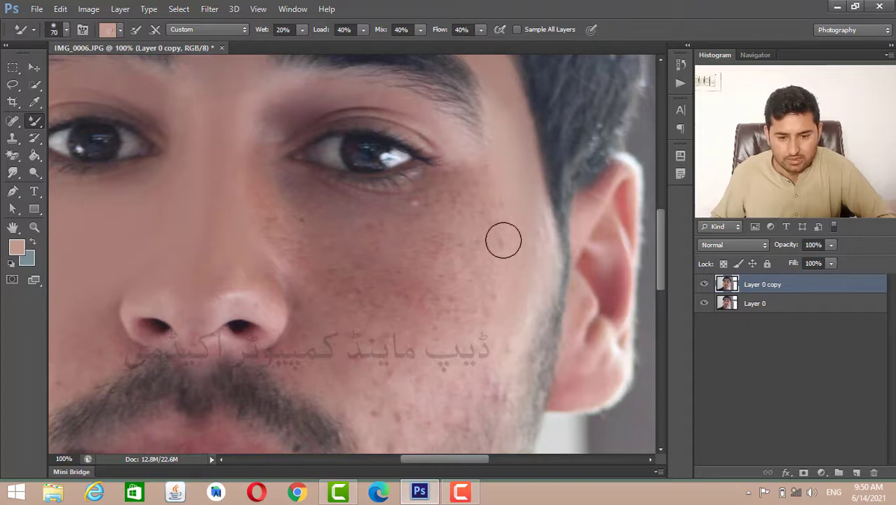
pyautogui.moveTo(499, 194); pyautogui.dragTo(466, 307)
pyautogui.moveTo(476, 180); pyautogui.dragTo(430, 271)
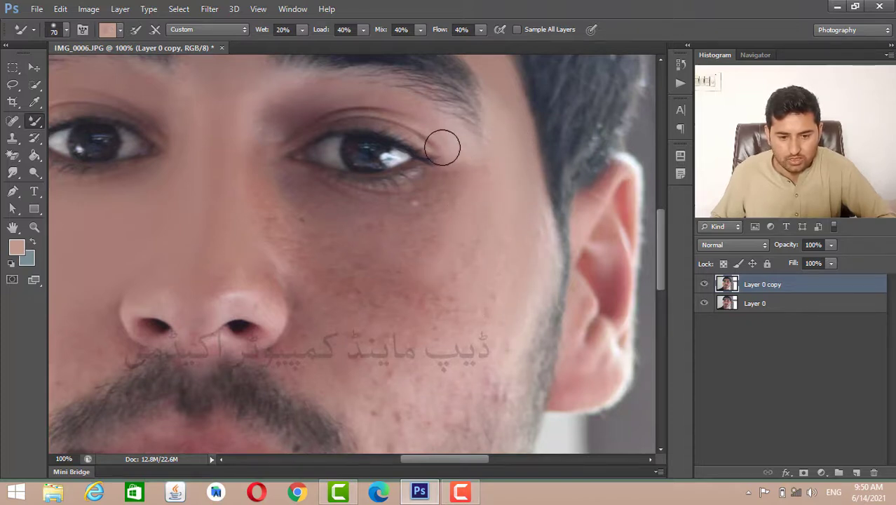
pyautogui.moveTo(411, 114)
pyautogui.mouseDown()
pyautogui.moveTo(464, 176)
pyautogui.moveTo(458, 206)
pyautogui.moveTo(454, 190)
pyautogui.moveTo(406, 273)
pyautogui.moveTo(417, 201)
pyautogui.moveTo(375, 268)
pyautogui.mouseUp()
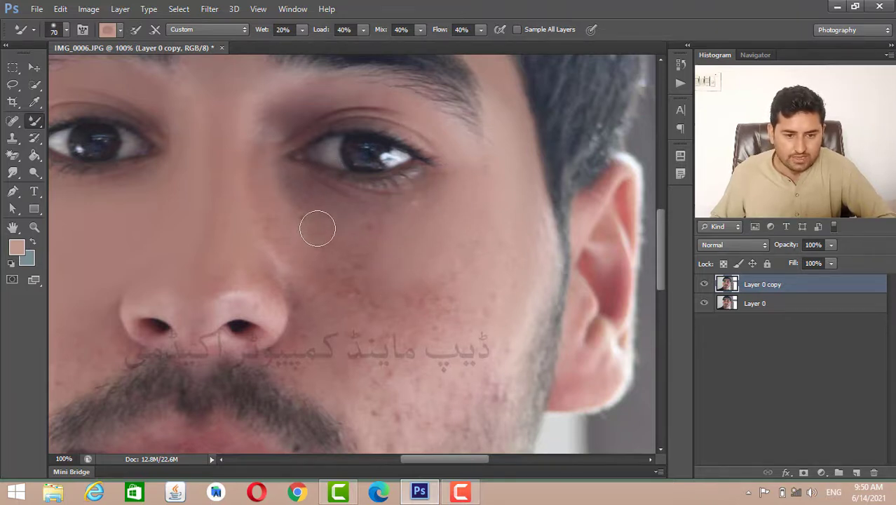
# - Smooth the photo's right lower cheek and the skin beside the mouth down to the chin
pyautogui.scroll(-2, 312, 217)
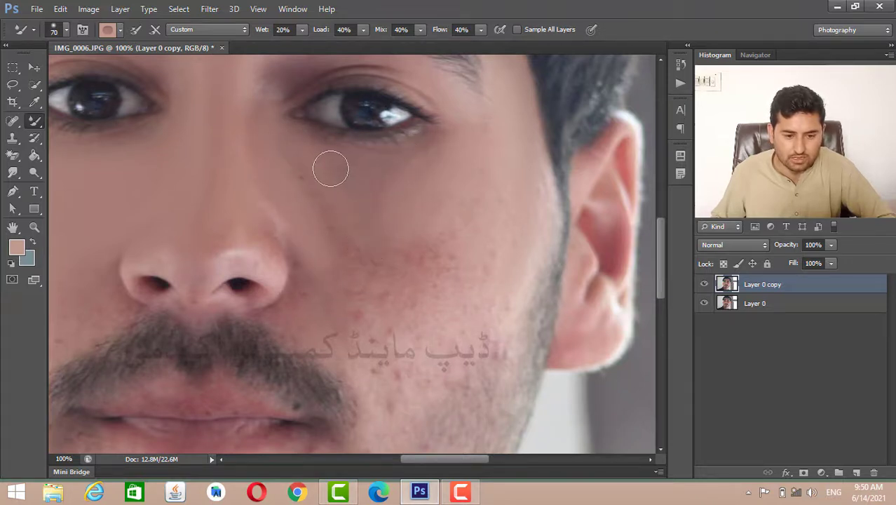
pyautogui.scroll(-4, 322, 183)
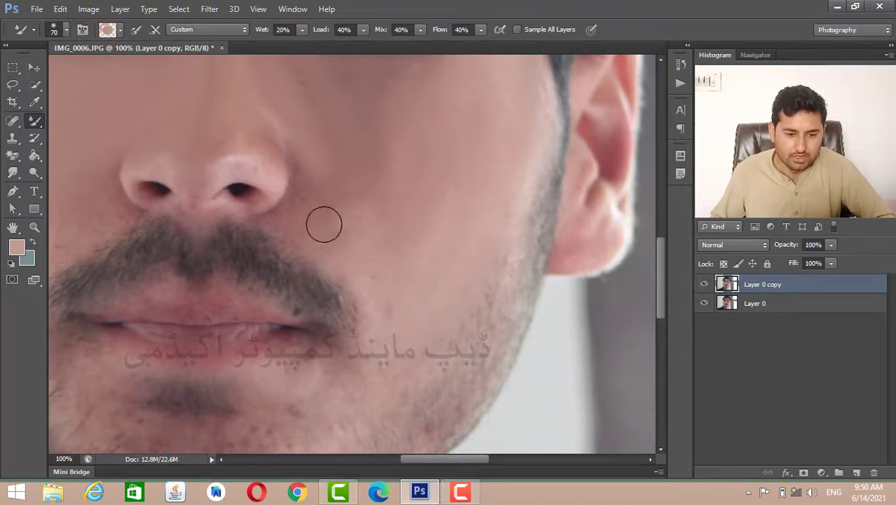
pyautogui.scroll(-2, 303, 224)
pyautogui.scroll(-1, 303, 225)
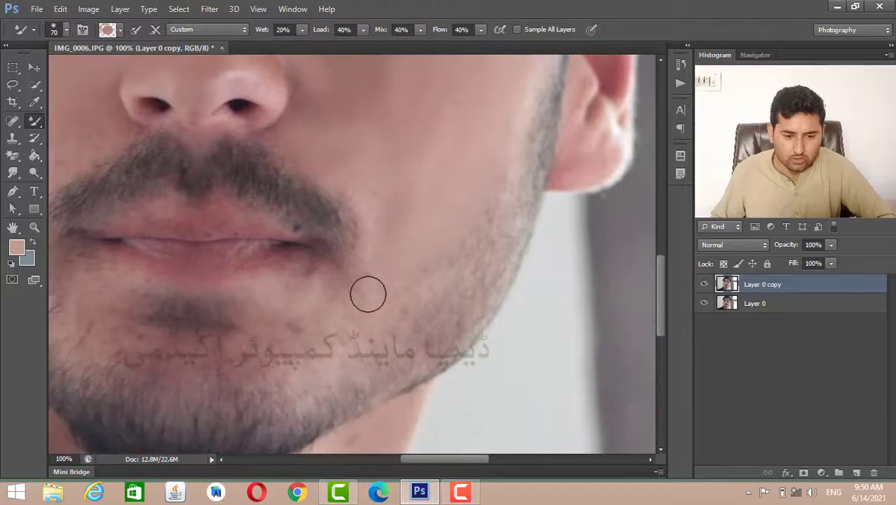
pyautogui.scroll(-2, 346, 297)
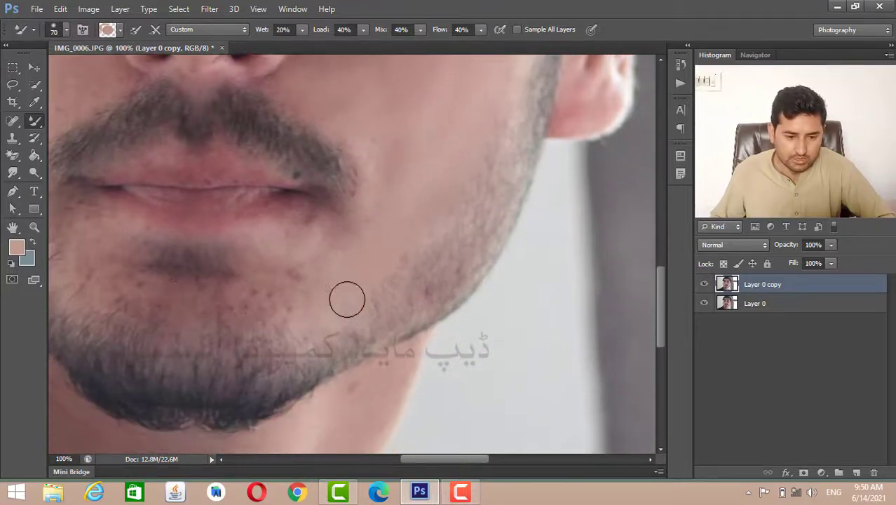
pyautogui.moveTo(343, 237)
pyautogui.mouseDown()
pyautogui.moveTo(273, 281)
pyautogui.moveTo(314, 266)
pyautogui.moveTo(289, 291)
pyautogui.moveTo(237, 300)
pyautogui.moveTo(286, 287)
pyautogui.moveTo(253, 293)
pyautogui.mouseUp()
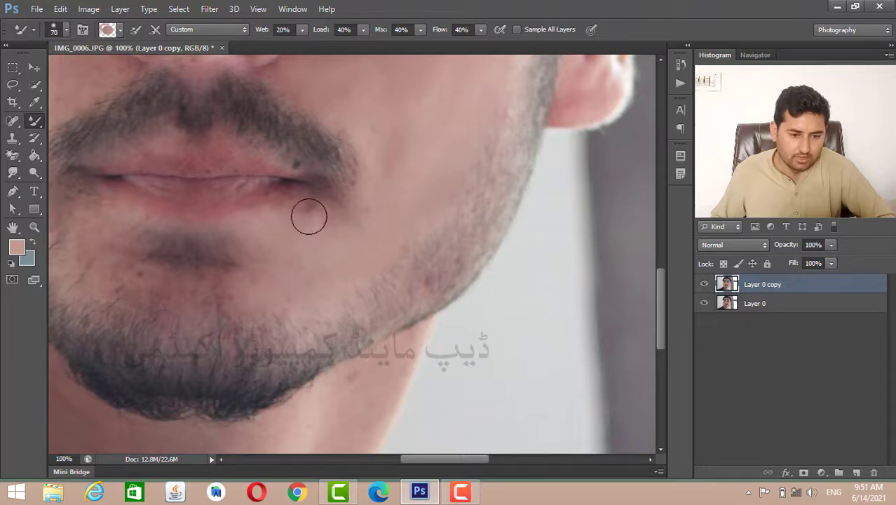
# - Smooth the forehead skin along the hairline above the photo's right eyebrow
pyautogui.scroll(1, 350, 209)
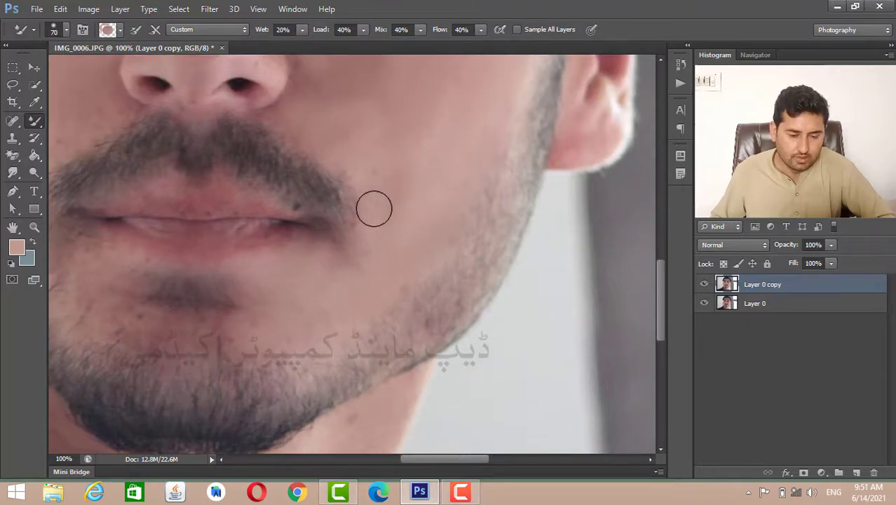
pyautogui.scroll(7, 370, 194)
pyautogui.scroll(3, 373, 209)
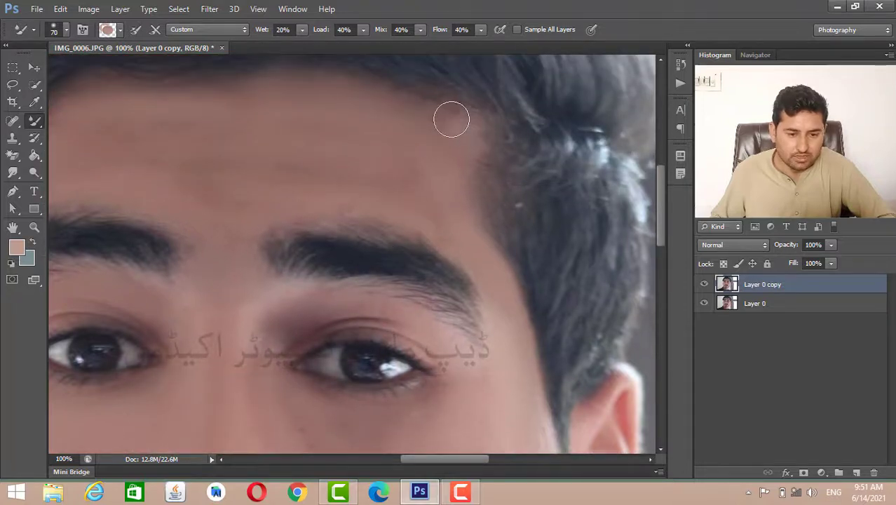
pyautogui.moveTo(451, 119)
pyautogui.mouseDown()
pyautogui.moveTo(354, 90)
pyautogui.moveTo(311, 89)
pyautogui.mouseUp()
pyautogui.scroll(2, 342, 100)
pyautogui.scroll(-2, 397, 181)
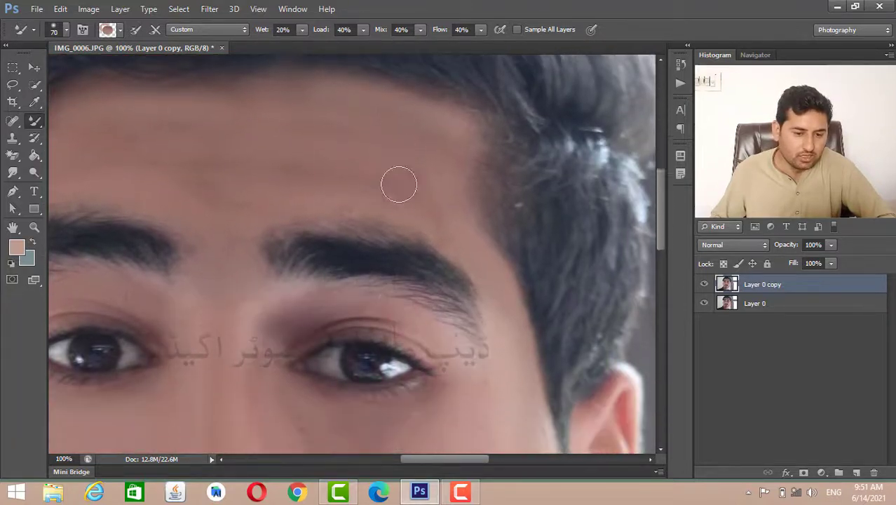
# - Smooth the photo's left lower cheek, the skin around the mouth corner and the chin above the beard
pyautogui.scroll(-1, 399, 184)
pyautogui.moveTo(437, 462); pyautogui.dragTo(398, 462)
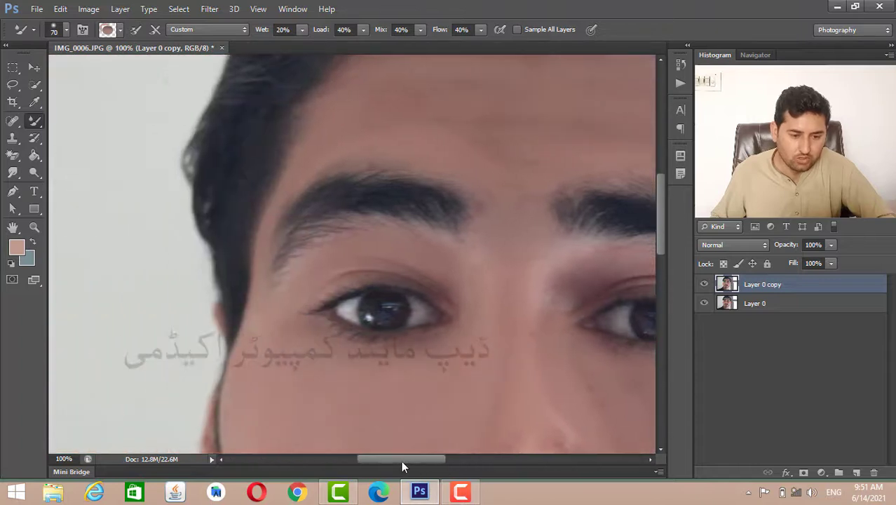
pyautogui.scroll(-6, 359, 312)
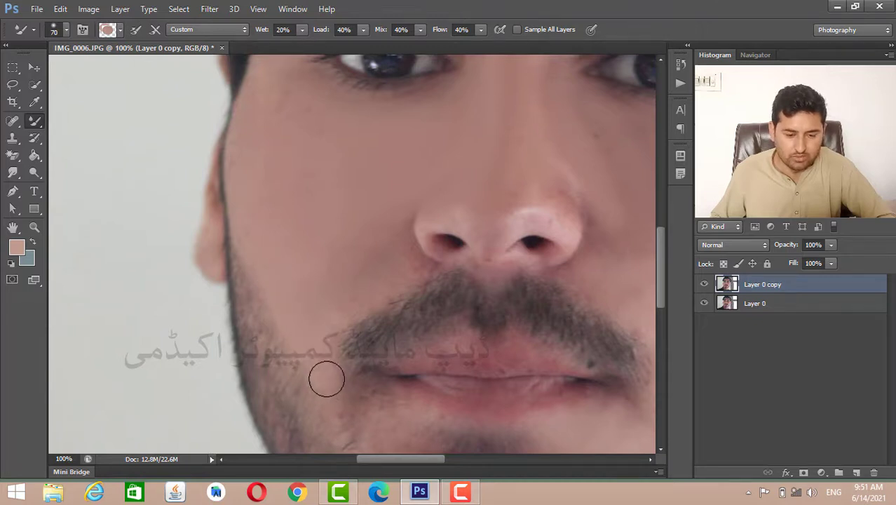
pyautogui.scroll(-3, 323, 365)
pyautogui.scroll(-2, 337, 287)
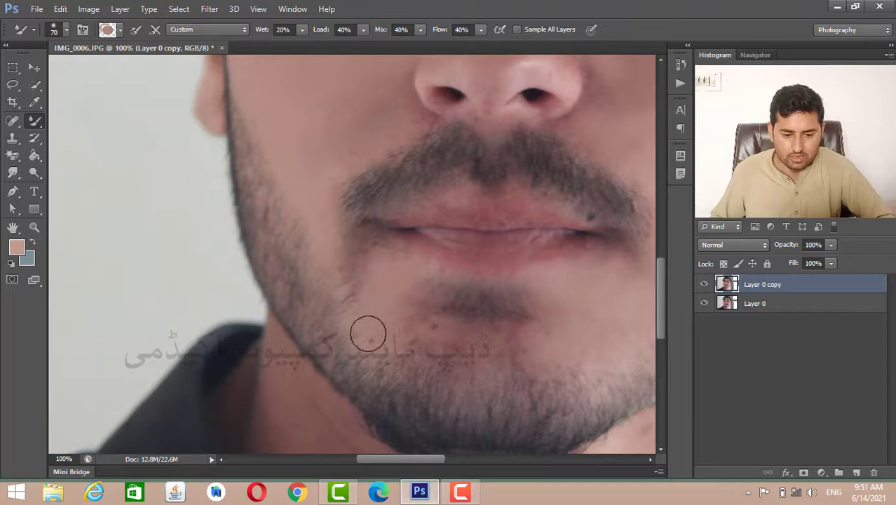
pyautogui.scroll(-2, 397, 297)
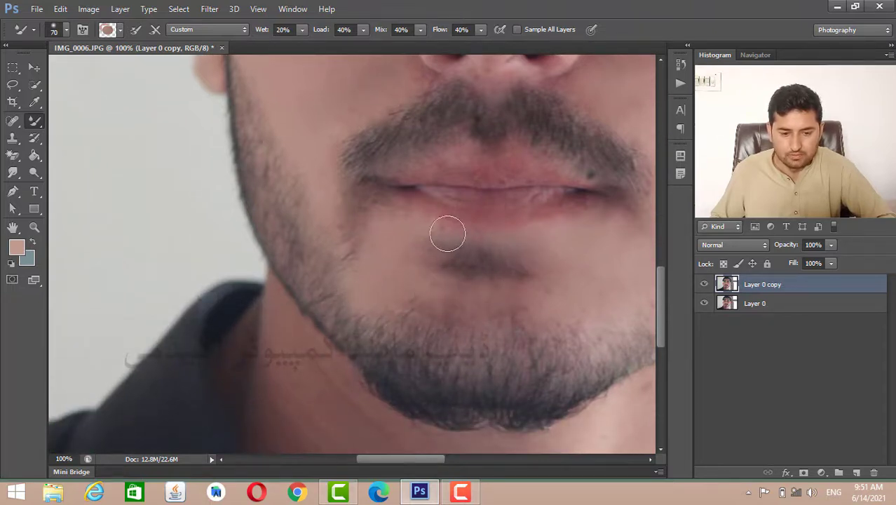
# - Try a smoothing stroke down the neck beside the shirt collar and undo it
pyautogui.scroll(-5, 346, 235)
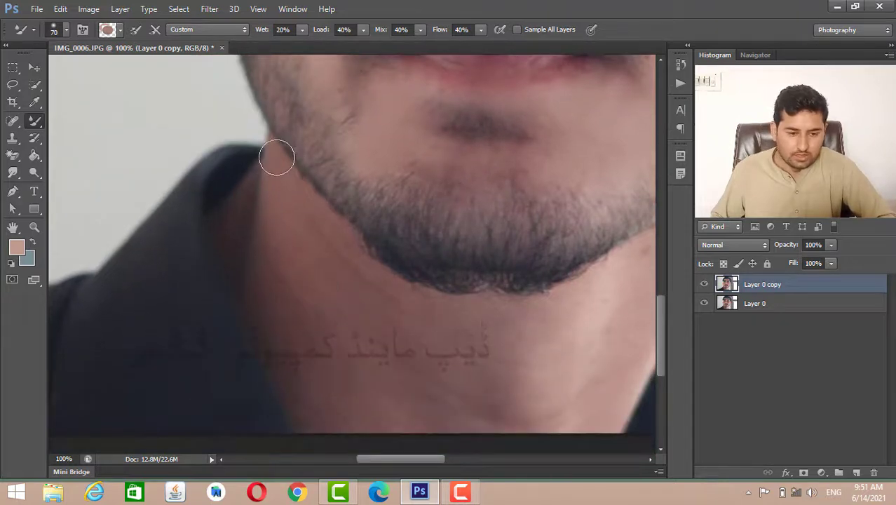
pyautogui.moveTo(277, 158)
pyautogui.mouseDown()
pyautogui.moveTo(260, 282)
pyautogui.moveTo(293, 199)
pyautogui.moveTo(283, 255)
pyautogui.moveTo(313, 224)
pyautogui.moveTo(317, 260)
pyautogui.moveTo(286, 356)
pyautogui.moveTo(272, 292)
pyautogui.mouseUp()
pyautogui.hotkey('ctrl', 'z')
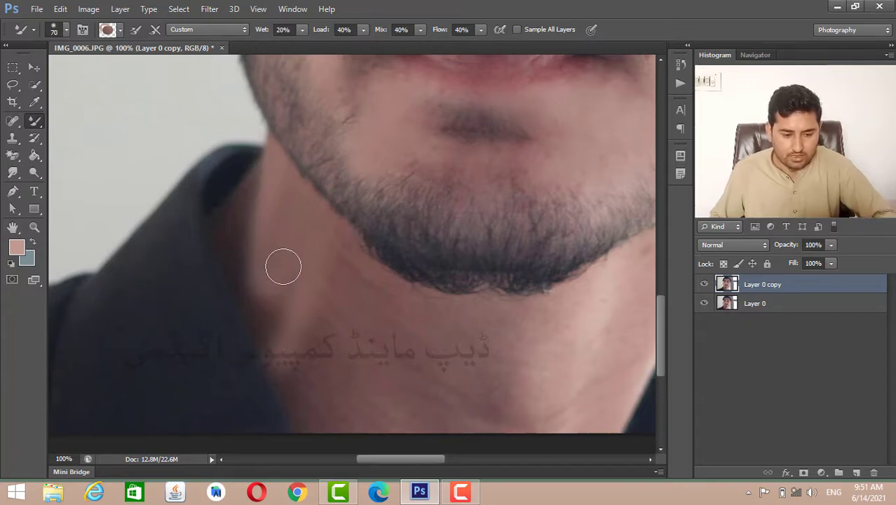
# - Smooth the neck skin between the photo's left shirt collar and the beard with diagonal Mixer Brush strokes
pyautogui.scroll(-3, 306, 296)
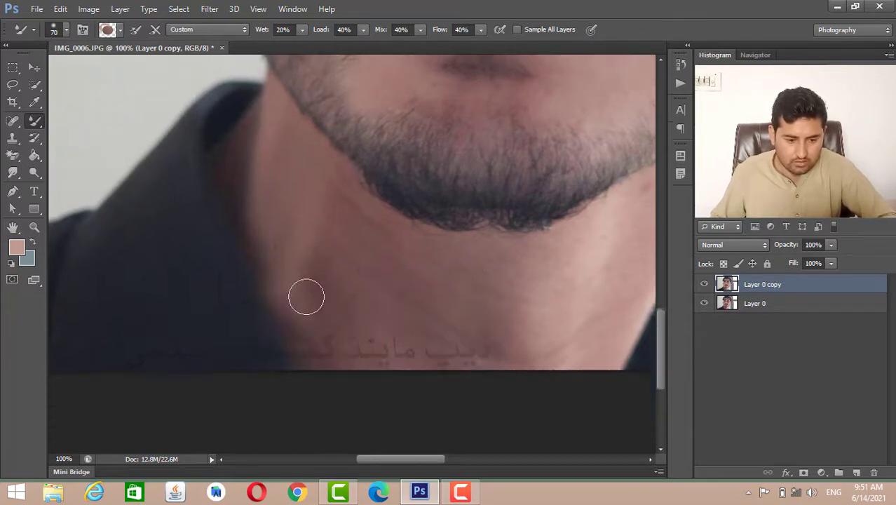
pyautogui.moveTo(369, 173)
pyautogui.mouseDown()
pyautogui.moveTo(377, 158)
pyautogui.moveTo(298, 289)
pyautogui.mouseUp()
pyautogui.moveTo(374, 247); pyautogui.dragTo(335, 310)
pyautogui.moveTo(409, 230); pyautogui.dragTo(385, 271)
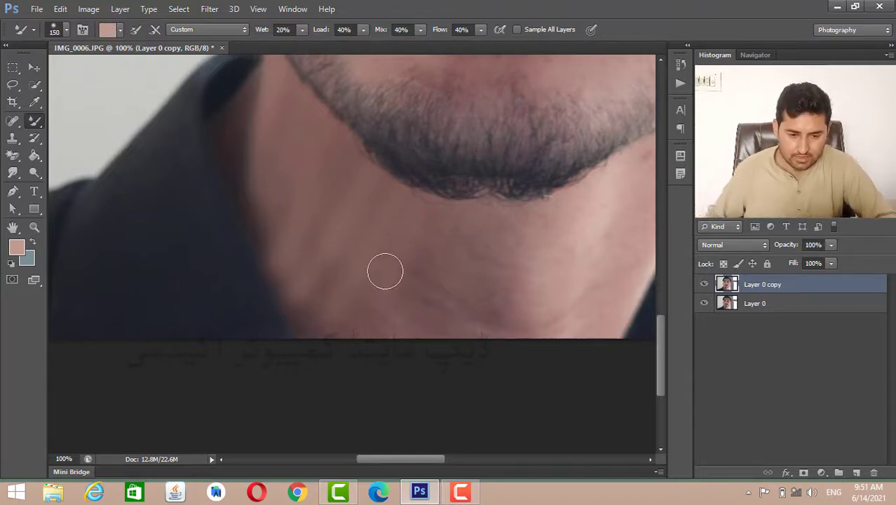
# - Enlarge the brush to 150 and smooth the neck skin from below the chin across to the photo's right edge of the neck
pyautogui.press(']')
pyautogui.moveTo(430, 256); pyautogui.dragTo(428, 313)
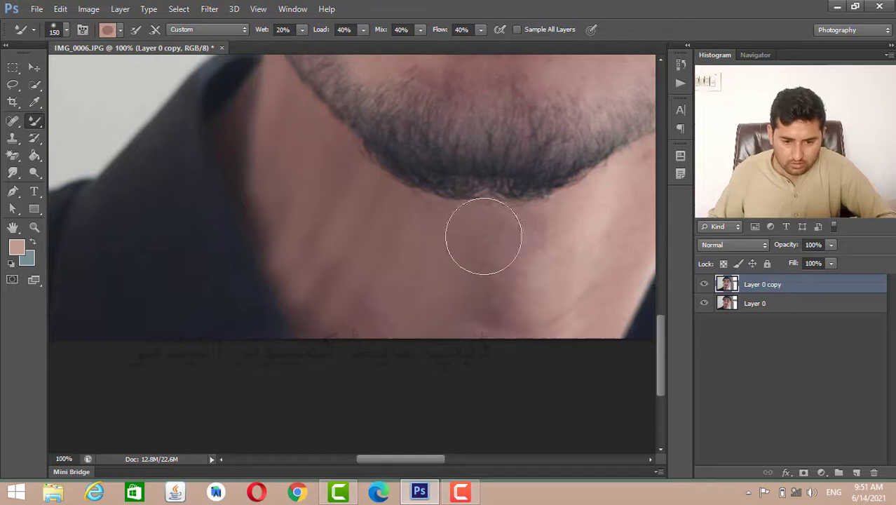
pyautogui.moveTo(482, 236); pyautogui.dragTo(478, 302)
pyautogui.moveTo(514, 255); pyautogui.dragTo(508, 318)
pyautogui.moveTo(580, 230); pyautogui.dragTo(558, 305)
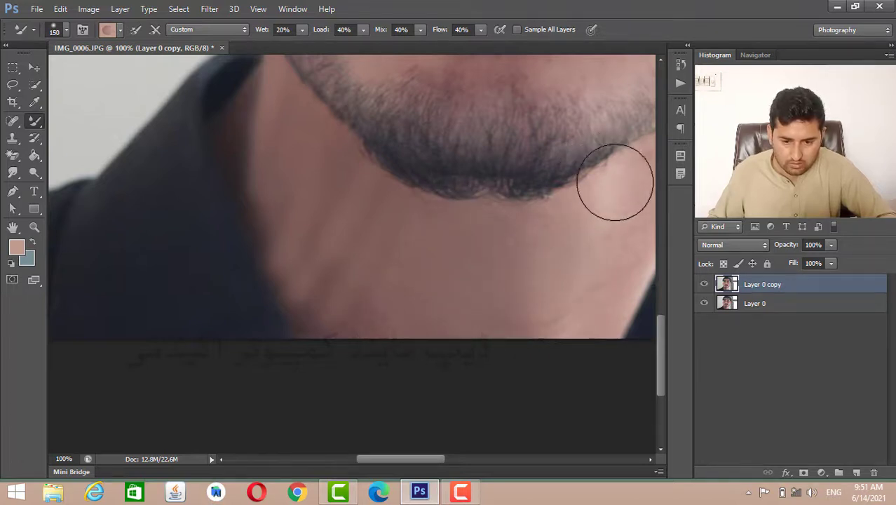
pyautogui.click(658, 266)
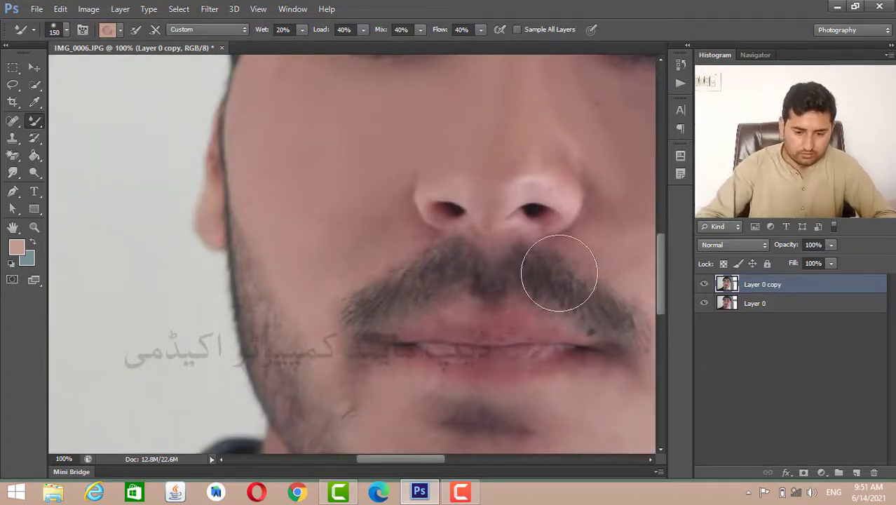
# - Even out the remaining streaks on the photo's left side of the neck, from under the jaw down along the collar
pyautogui.hotkey('ctrl', '-')
pyautogui.scroll(-5, 562, 262)
pyautogui.scroll(-1, 611, 314)
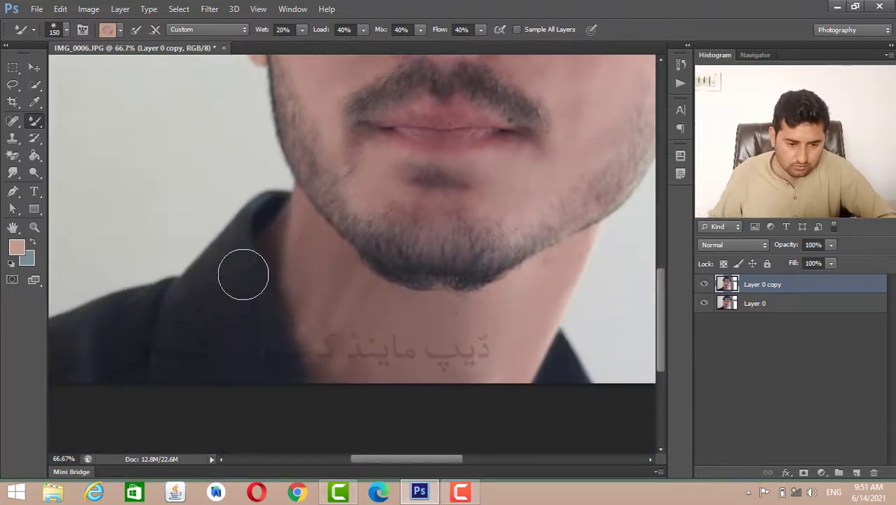
pyautogui.moveTo(304, 248); pyautogui.dragTo(340, 350)
pyautogui.moveTo(304, 272)
pyautogui.mouseDown()
pyautogui.moveTo(300, 301)
pyautogui.moveTo(328, 372)
pyautogui.moveTo(359, 283)
pyautogui.mouseUp()
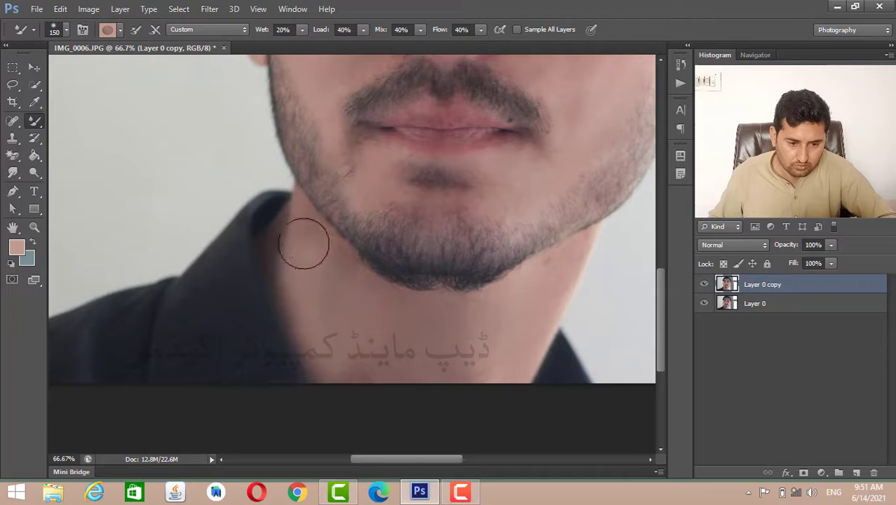
pyautogui.moveTo(287, 249); pyautogui.dragTo(289, 259)
# - Compare the retouch with the original by moving Layer 0 copy below Layer 0 and back above it
pyautogui.scroll(-1, 414, 328)
pyautogui.scroll(5, 412, 324)
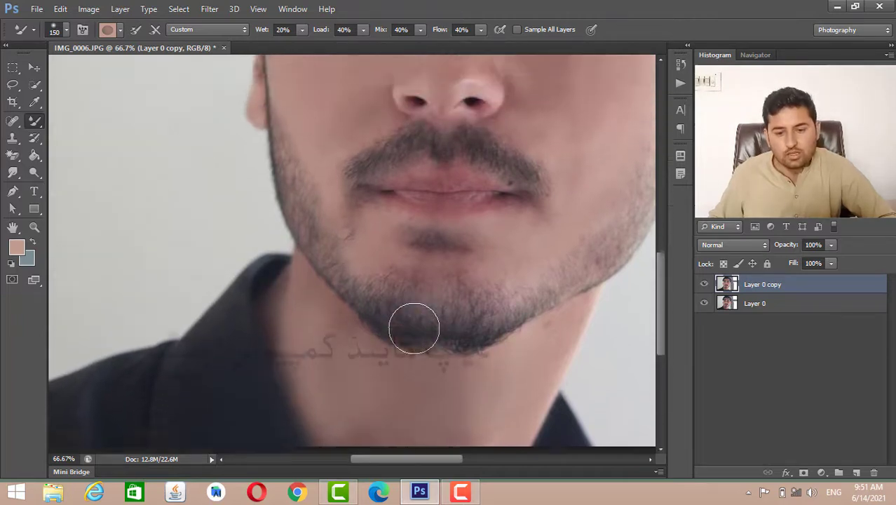
pyautogui.hotkey('ctrl', '[')
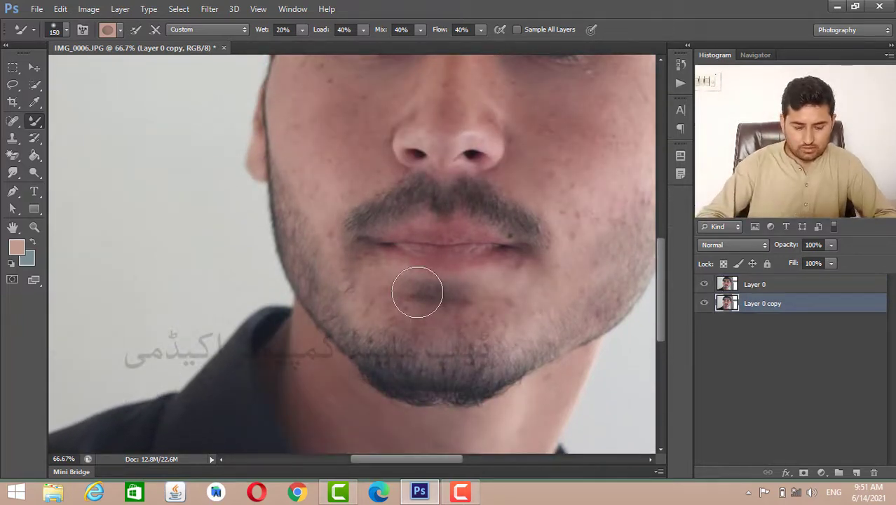
pyautogui.hotkey('ctrl', ']')
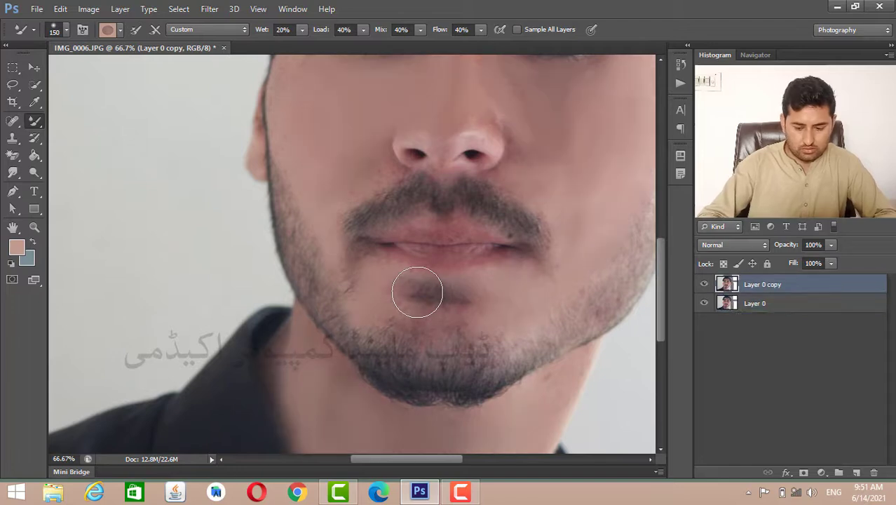
# - Examine the smoothed skin in the full portrait and close up around the eyes, nose and forehead
pyautogui.hotkey('ctrl', '-')
pyautogui.hotkey('ctrl', '-')
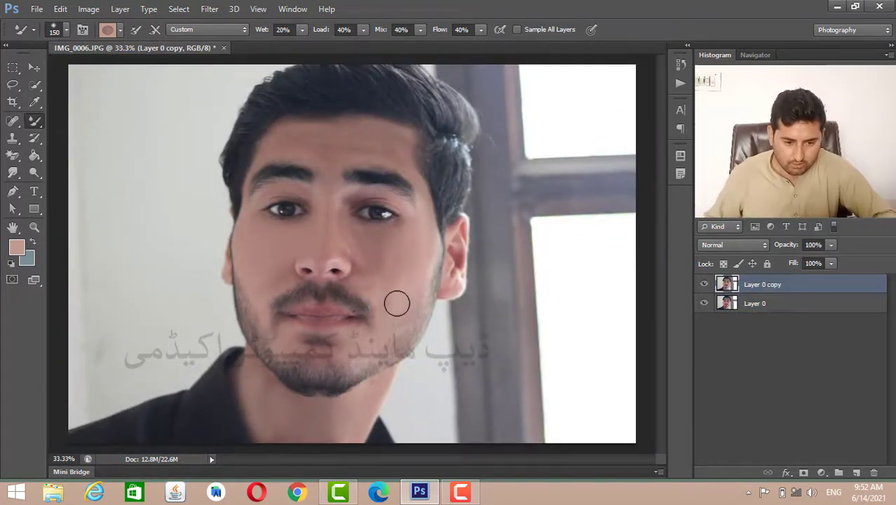
pyautogui.hotkey('ctrl', '+')
pyautogui.hotkey('ctrl', '+')
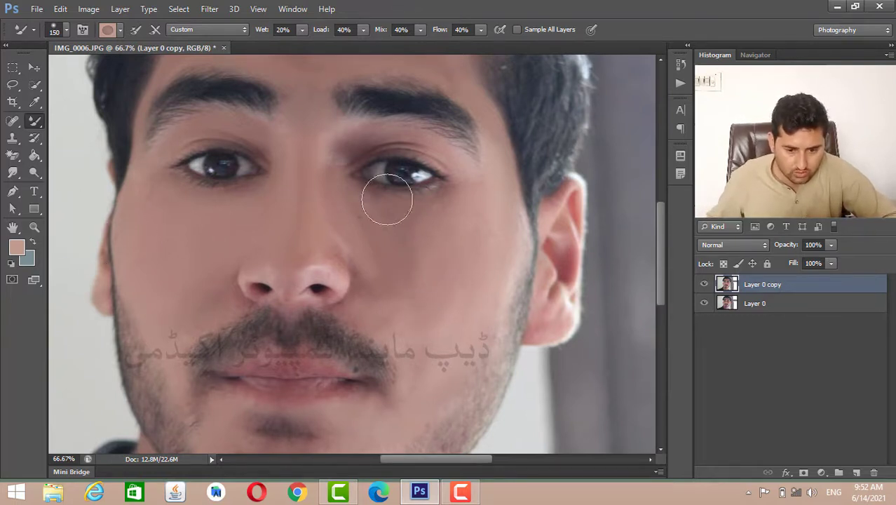
pyautogui.scroll(3, 391, 189)
pyautogui.scroll(5, 421, 203)
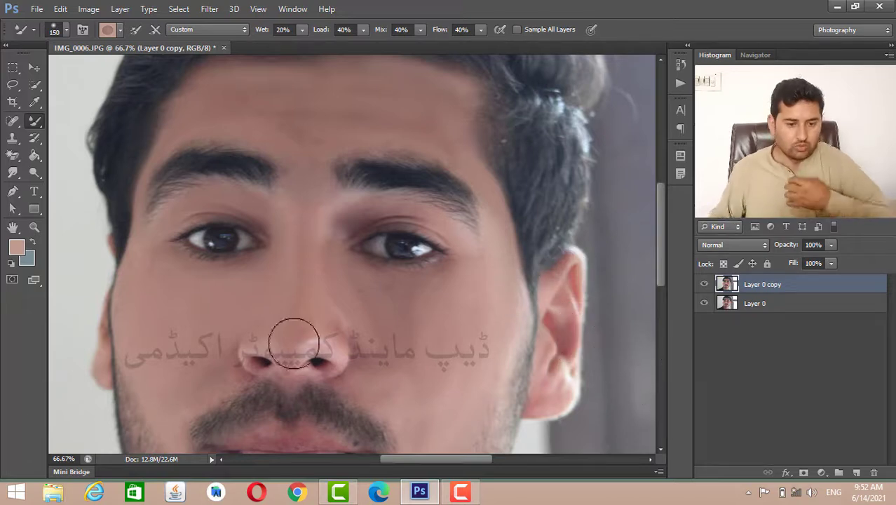
pyautogui.hotkey('ctrl', '-')
pyautogui.hotkey('ctrl', '-')
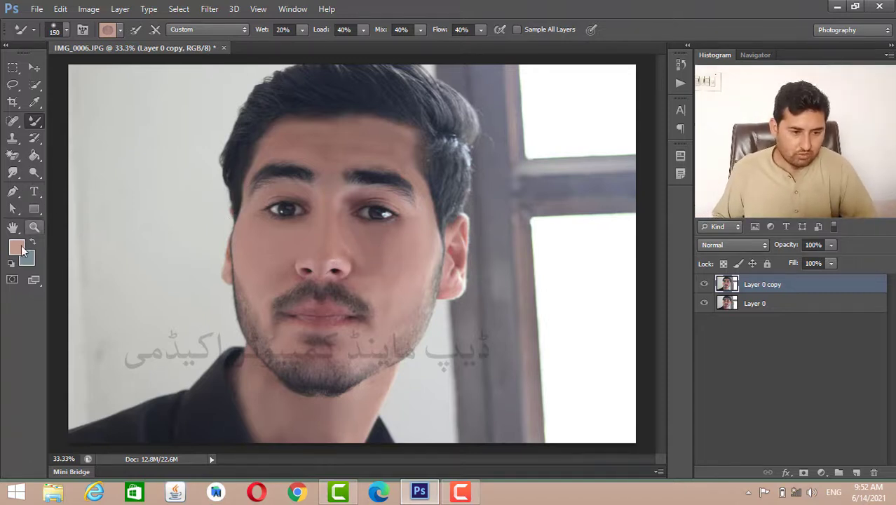
# - Apply Clean Brush to the Mixer Brush and smooth the photo's right lower cheek
pyautogui.click(121, 32)
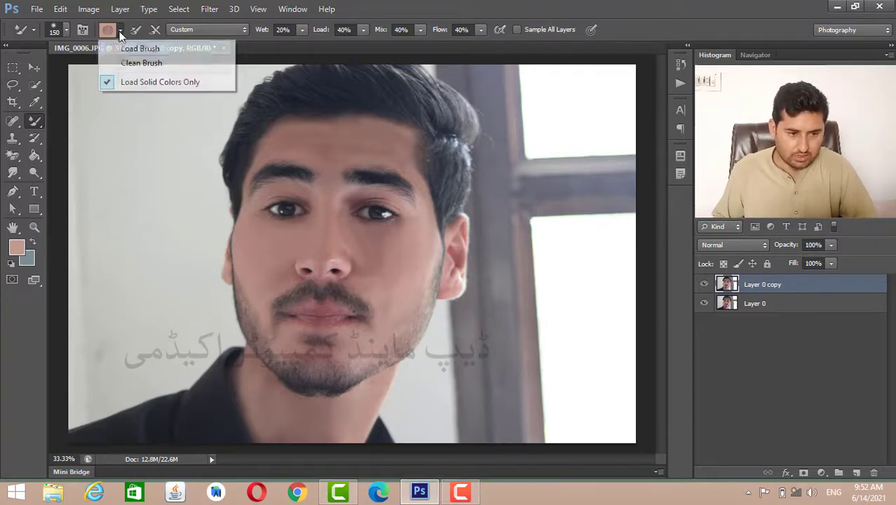
pyautogui.click(116, 63)
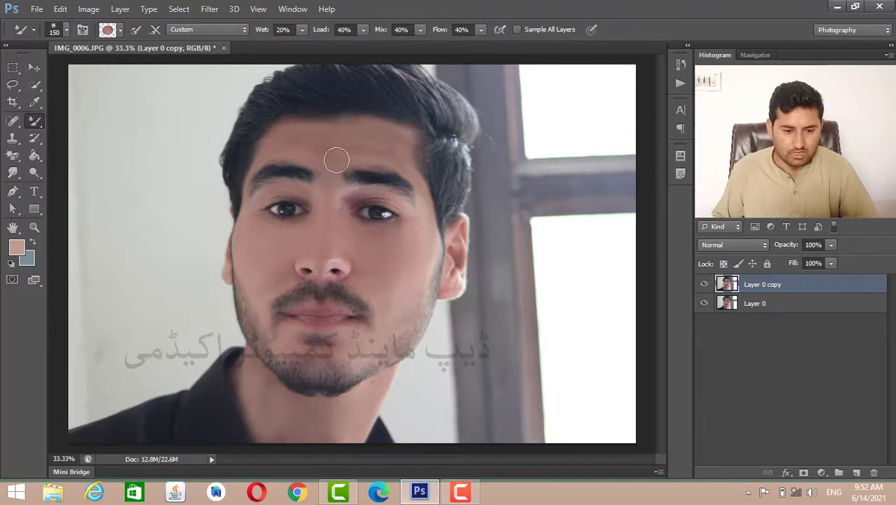
pyautogui.click(121, 31)
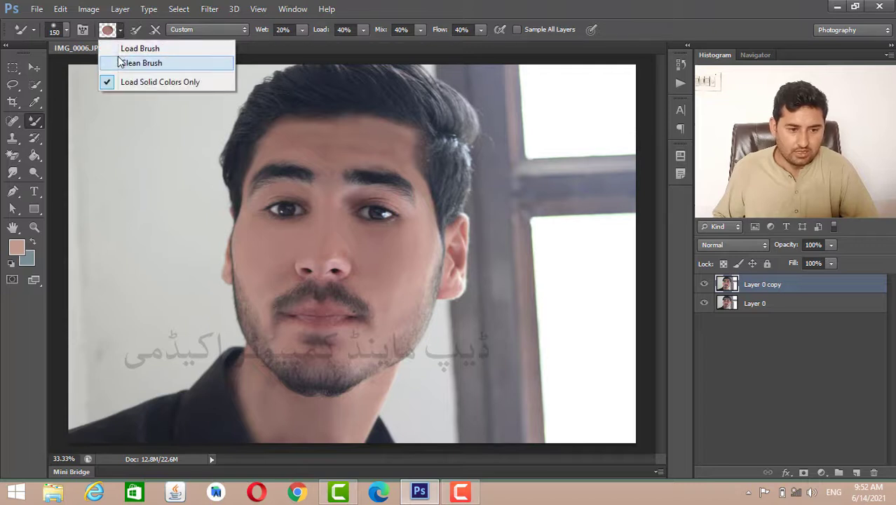
pyautogui.click(123, 62)
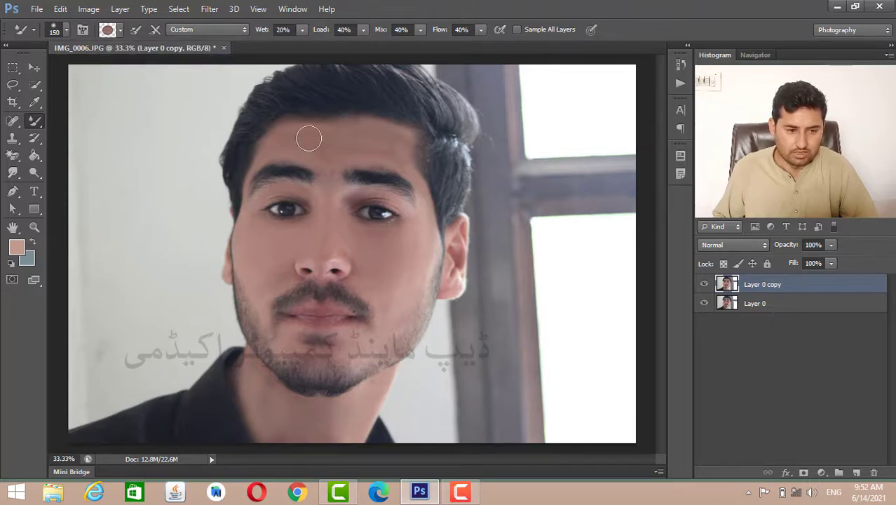
pyautogui.moveTo(407, 274); pyautogui.dragTo(392, 314)
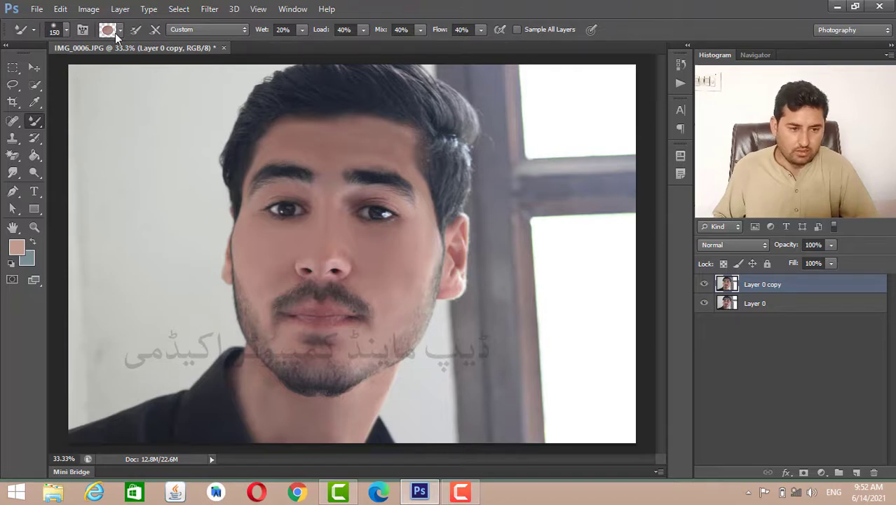
# - Accept bf9b8f as the Mixer Brush color and clean the brush so it carries no paint
pyautogui.click(113, 31)
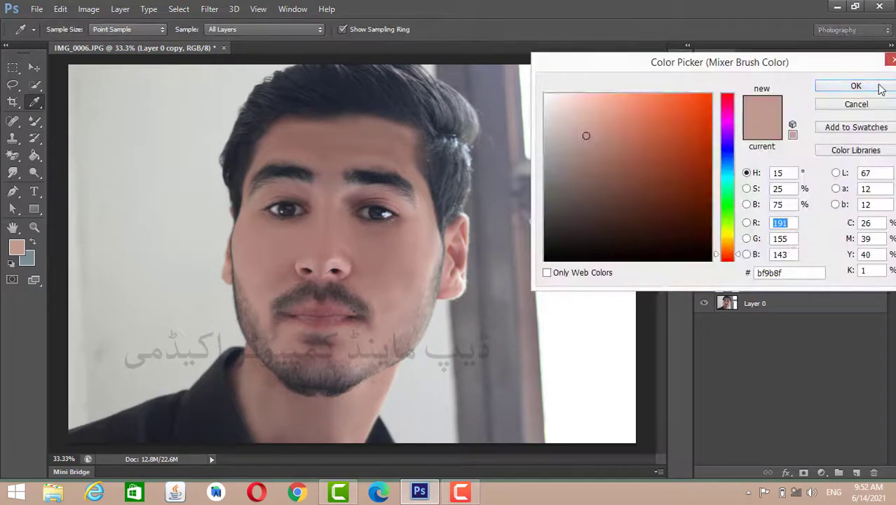
pyautogui.click(856, 85)
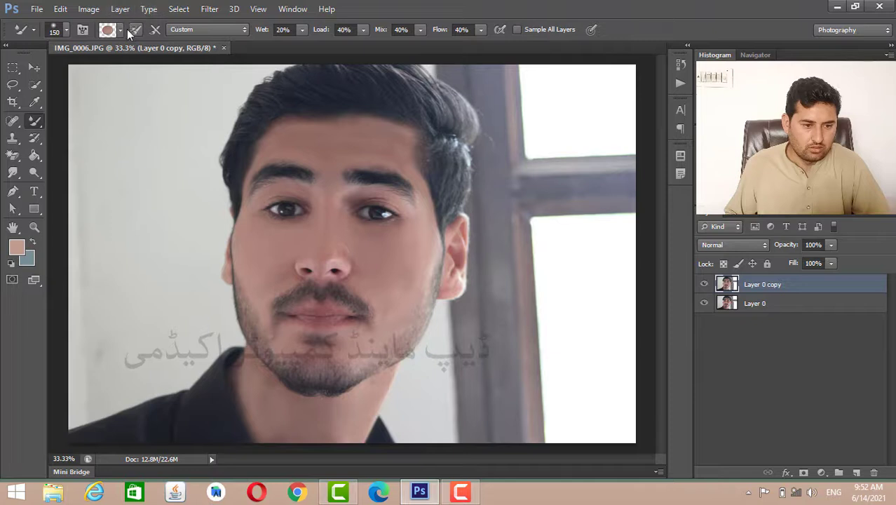
pyautogui.click(122, 31)
pyautogui.click(130, 63)
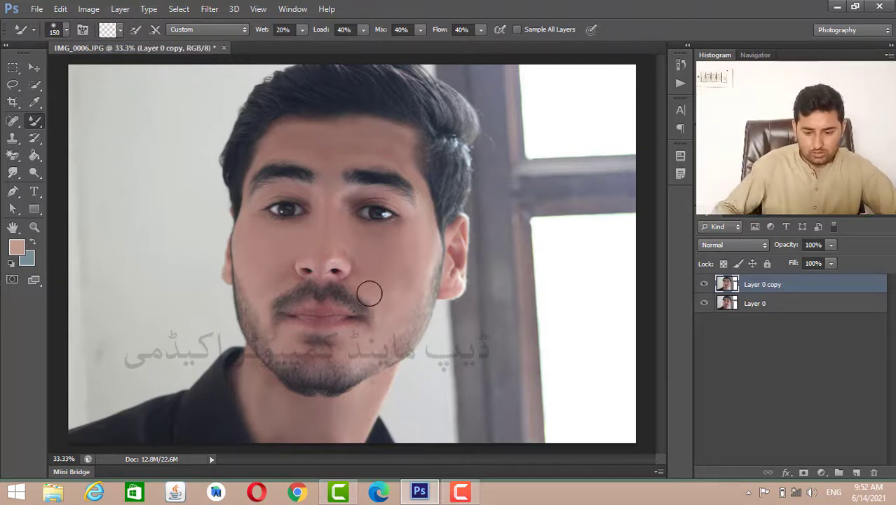
# - Smooth the highlight on the photo's right side of the nose tip with the cleaned brush
pyautogui.hotkey('ctrl', '+')
pyautogui.hotkey('ctrl', '+')
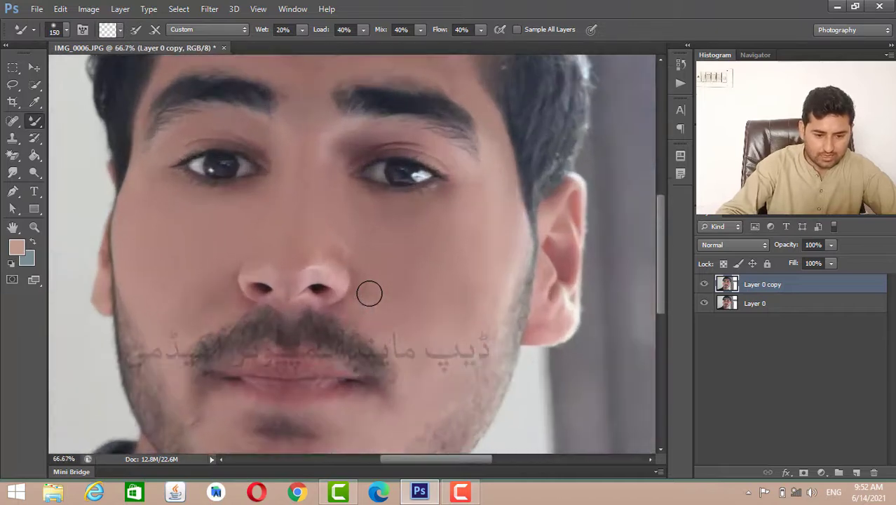
pyautogui.hotkey('ctrl', '+')
pyautogui.scroll(-5, 369, 292)
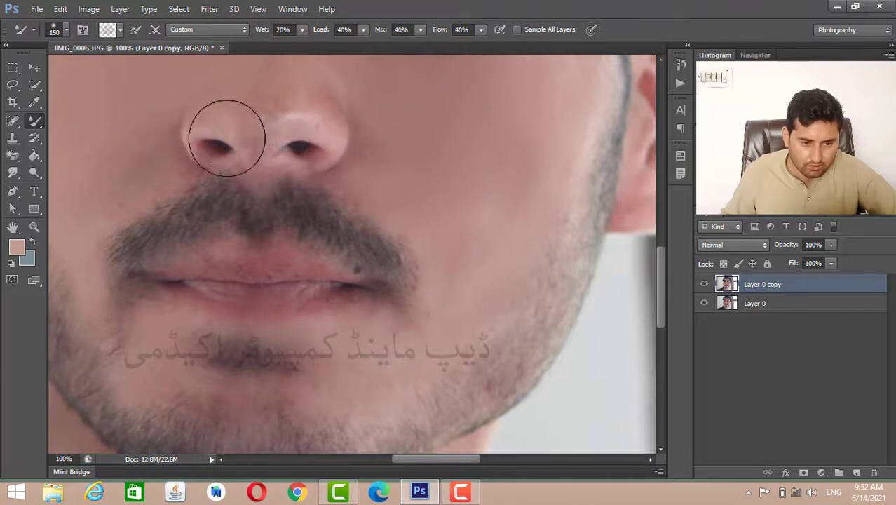
pyautogui.moveTo(307, 113); pyautogui.dragTo(324, 109)
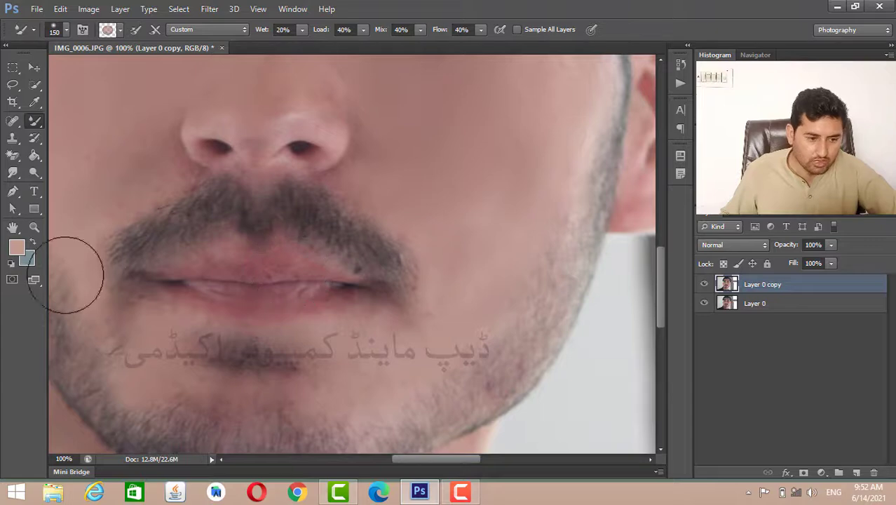
# - Set the foreground color to a fully saturated bright red and return to the Mixer Brush
pyautogui.click(16, 248)
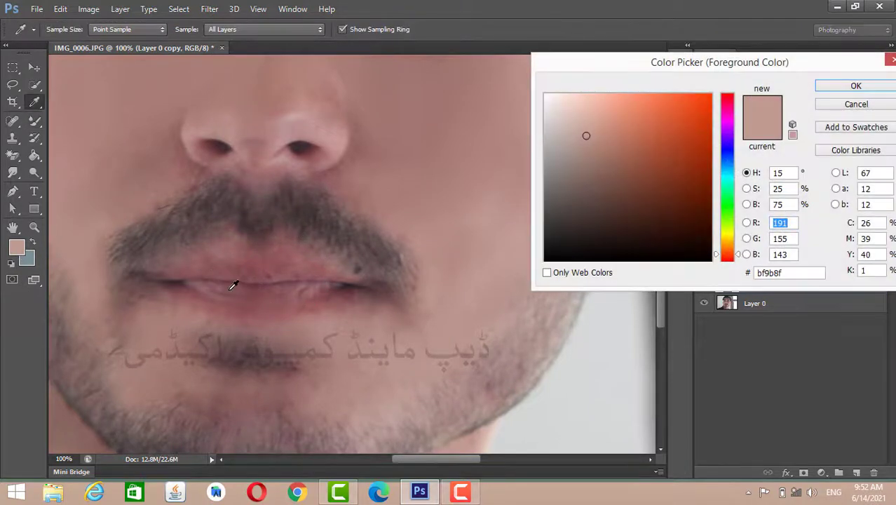
pyautogui.click(234, 285)
pyautogui.moveTo(655, 147)
pyautogui.mouseDown()
pyautogui.moveTo(690, 109)
pyautogui.moveTo(721, 93)
pyautogui.mouseUp()
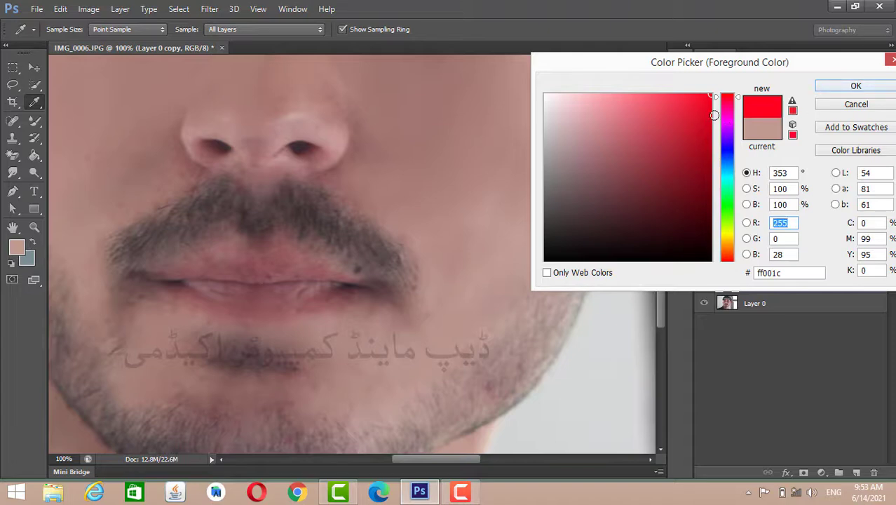
pyautogui.click(712, 115)
pyautogui.click(831, 91)
pyautogui.press('b')
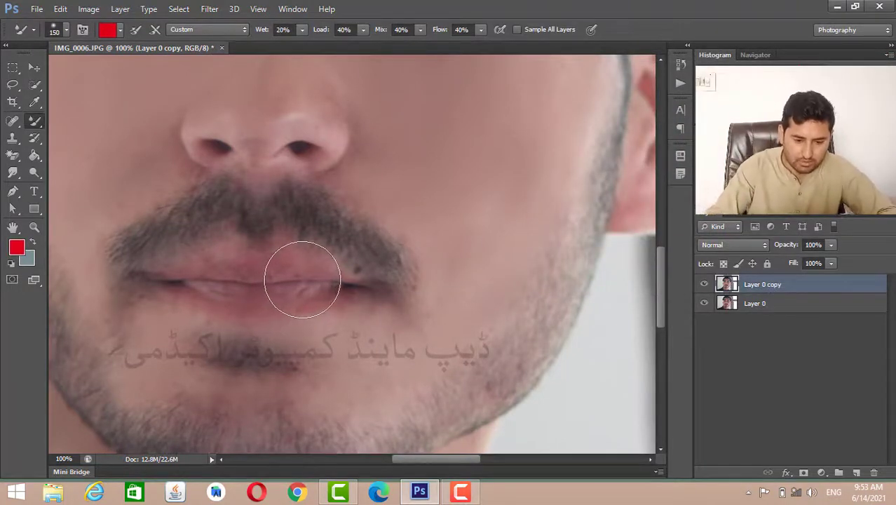
# - Reduce the brush size to 50 and paint the upper and lower lips red
pyautogui.press('[')
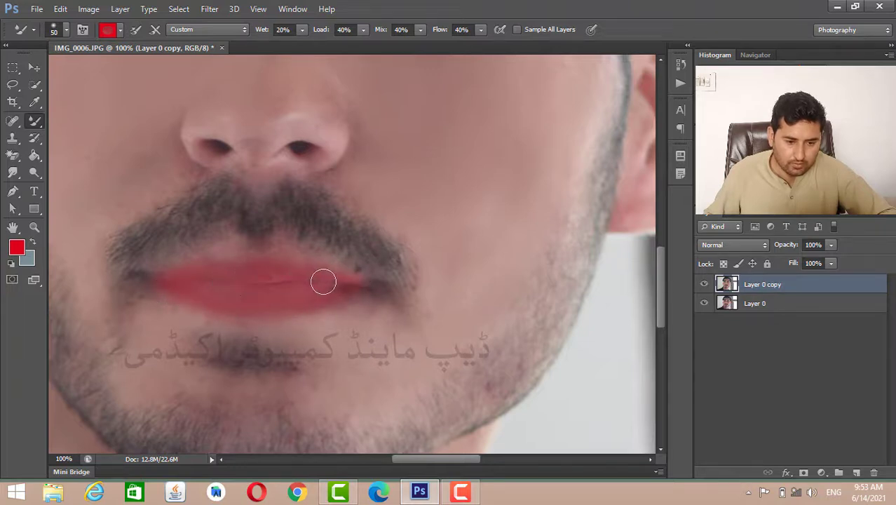
pyautogui.moveTo(242, 255); pyautogui.dragTo(190, 266)
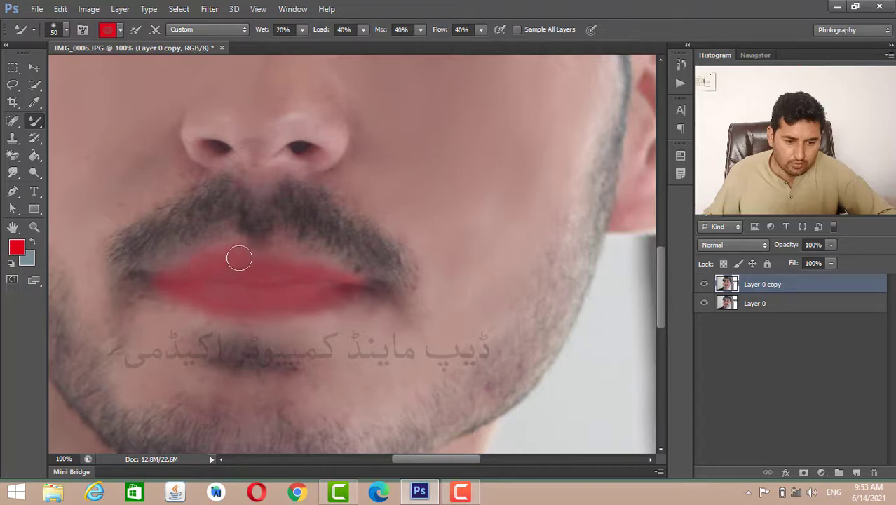
pyautogui.scroll(-2, 365, 298)
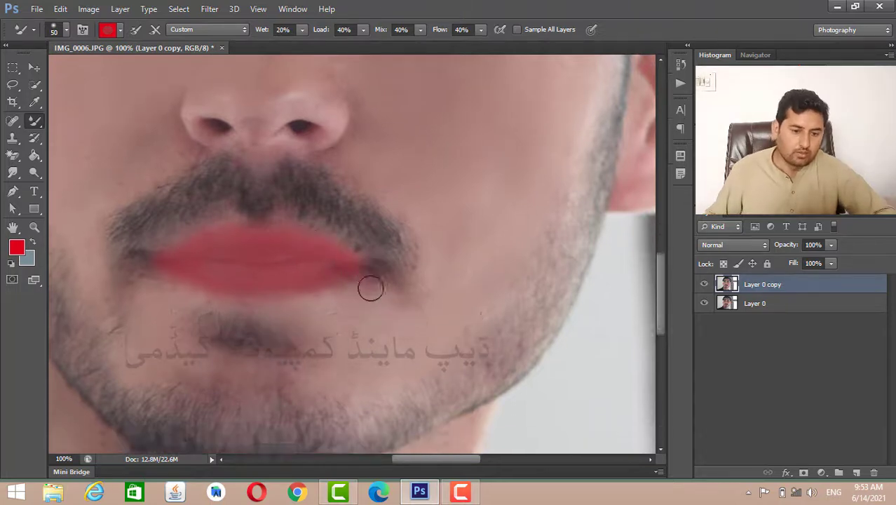
pyautogui.scroll(-3, 374, 264)
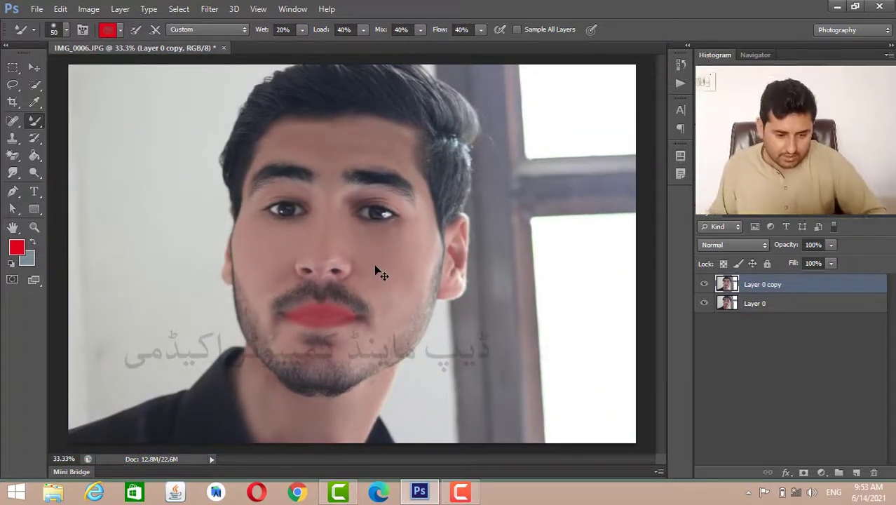
# - Undo the most recent red strokes on the lips
pyautogui.hotkey('ctrl', 'alt', 'z')
pyautogui.hotkey('ctrl', 'alt', 'z')
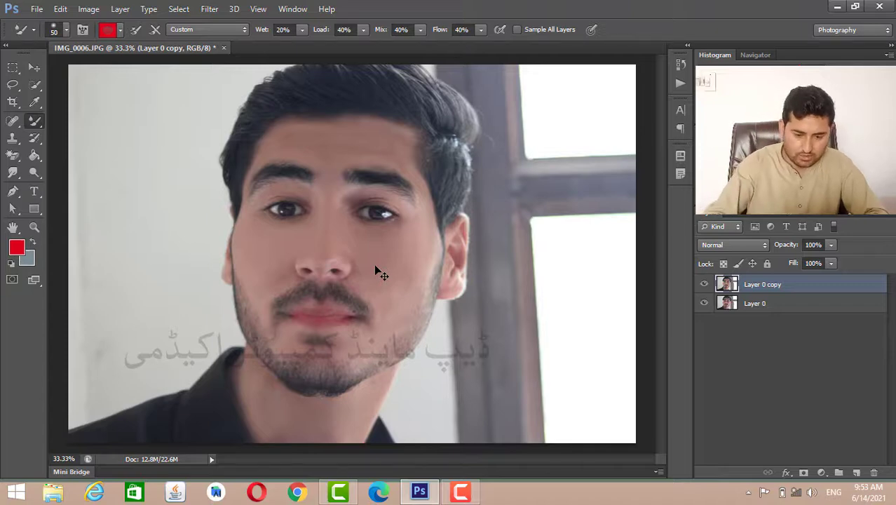
pyautogui.scroll(1, 375, 268)
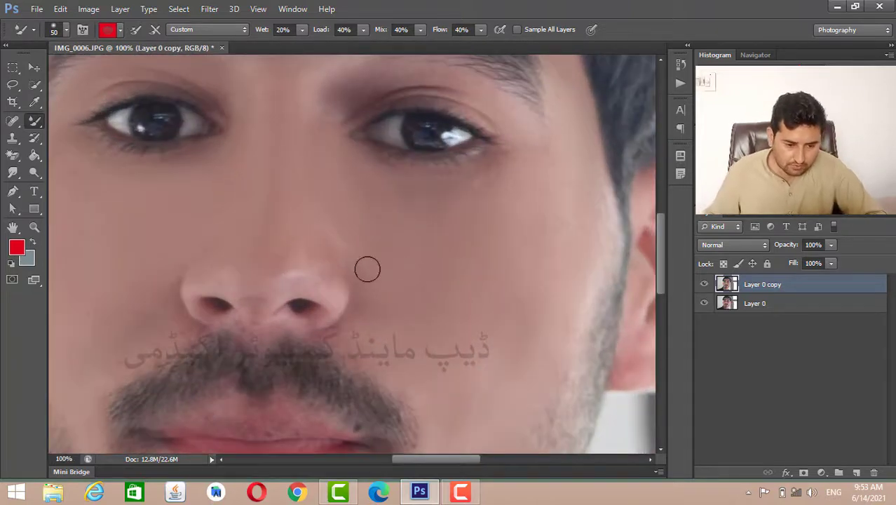
pyautogui.scroll(-5, 366, 264)
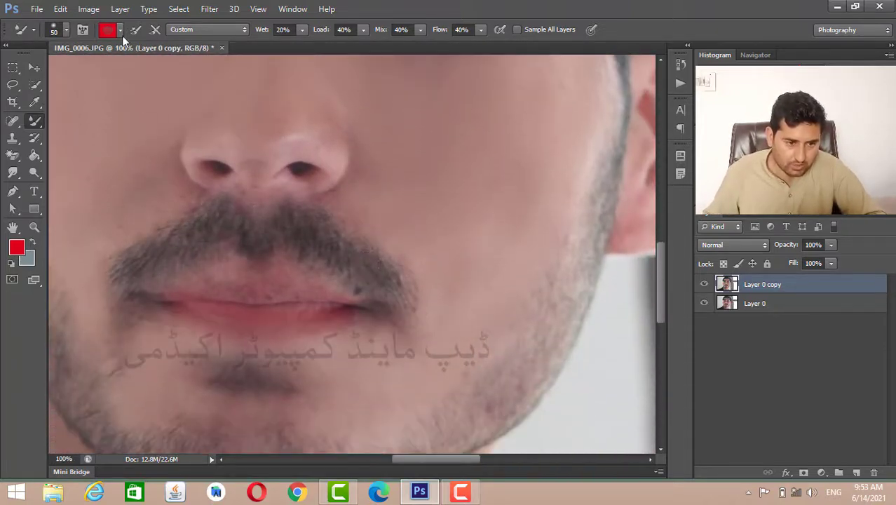
# - Reload the Mixer Brush with the red foreground color, enlarge it to 70 and paint both lips red
pyautogui.click(119, 31)
pyautogui.click(130, 63)
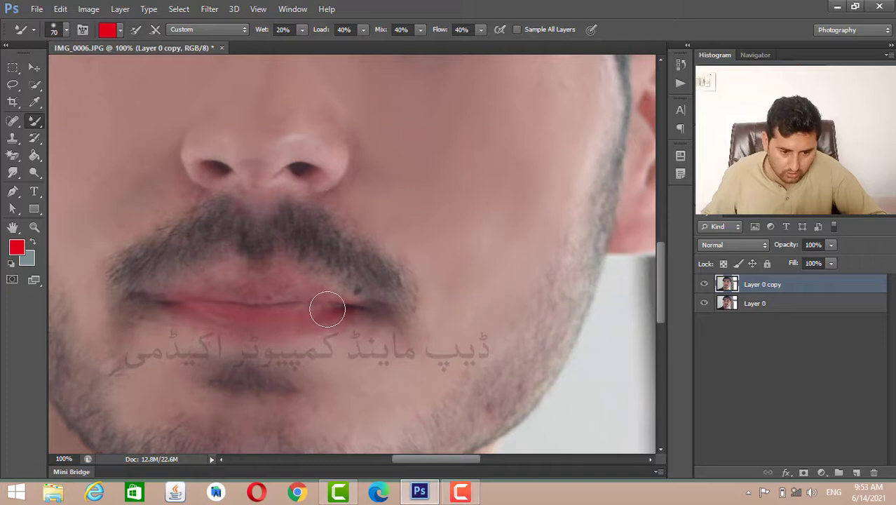
pyautogui.moveTo(327, 309)
pyautogui.mouseDown()
pyautogui.moveTo(171, 307)
pyautogui.moveTo(253, 293)
pyautogui.moveTo(314, 296)
pyautogui.moveTo(277, 281)
pyautogui.moveTo(228, 280)
pyautogui.moveTo(207, 300)
pyautogui.moveTo(284, 289)
pyautogui.moveTo(318, 321)
pyautogui.moveTo(240, 328)
pyautogui.moveTo(149, 321)
pyautogui.moveTo(326, 311)
pyautogui.mouseUp()
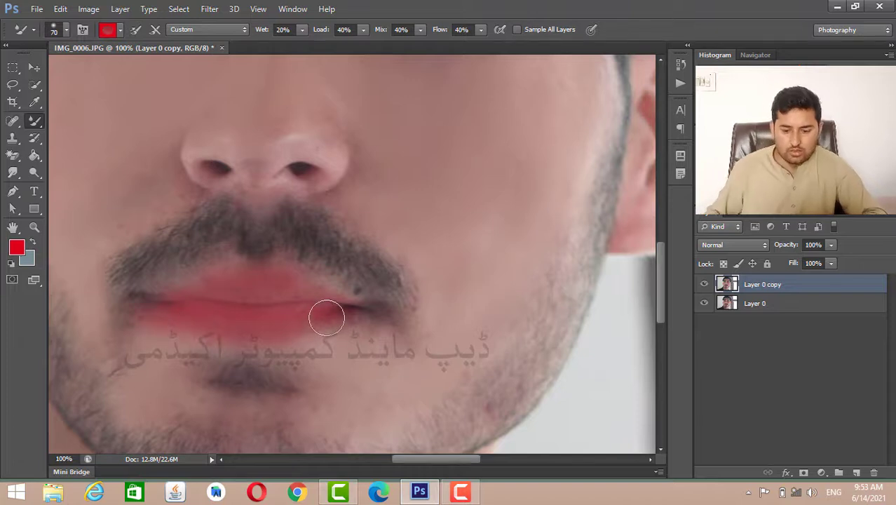
# - Compare the retouch with the original by moving Layer 0 copy below Layer 0 and back, and check the whole portrait
pyautogui.hotkey('ctrl', '[')
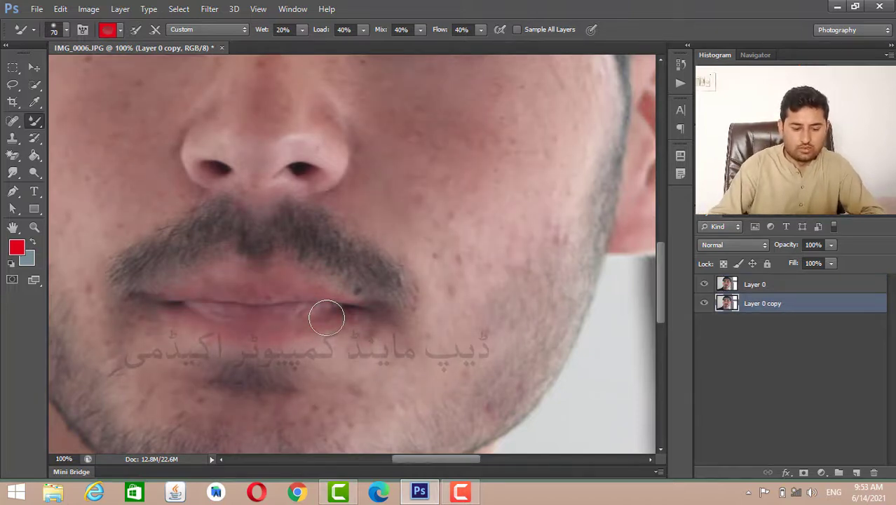
pyautogui.hotkey('ctrl', ']')
pyautogui.hotkey('ctrl', '-')
pyautogui.hotkey('ctrl', '-')
pyautogui.hotkey('ctrl', '-')
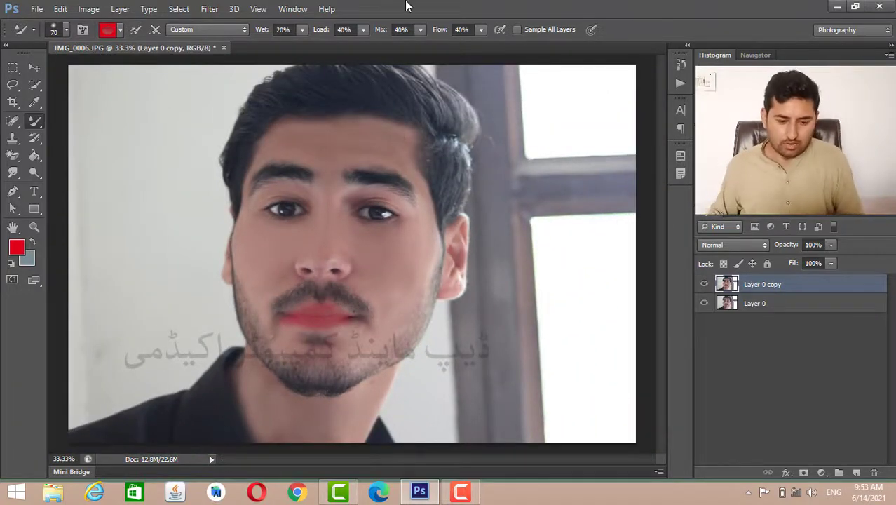
# - Set the foreground color to the dark tone #252c34 sampled from the hair
pyautogui.click(17, 248)
pyautogui.click(312, 78)
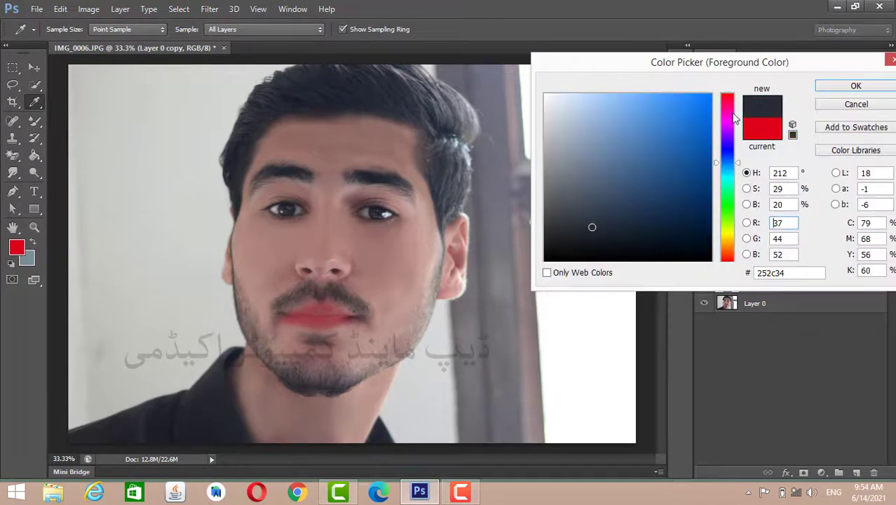
pyautogui.click(858, 88)
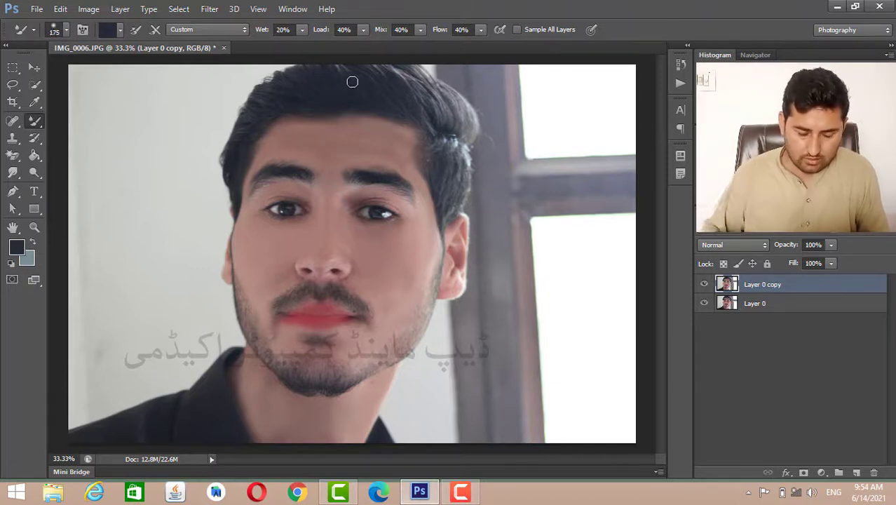
# - Enlarge the Mixer Brush to 175 and paint over the hair along the sides and top of the head
pyautogui.press(']')
pyautogui.press(']')
pyautogui.moveTo(452, 200)
pyautogui.mouseDown()
pyautogui.moveTo(458, 178)
pyautogui.moveTo(447, 215)
pyautogui.mouseUp()
pyautogui.moveTo(462, 125)
pyautogui.mouseDown()
pyautogui.moveTo(412, 86)
pyautogui.moveTo(381, 78)
pyautogui.moveTo(426, 88)
pyautogui.moveTo(363, 74)
pyautogui.moveTo(385, 73)
pyautogui.moveTo(322, 73)
pyautogui.moveTo(410, 105)
pyautogui.mouseUp()
pyautogui.moveTo(325, 87)
pyautogui.mouseDown()
pyautogui.moveTo(256, 106)
pyautogui.moveTo(237, 147)
pyautogui.moveTo(240, 192)
pyautogui.mouseUp()
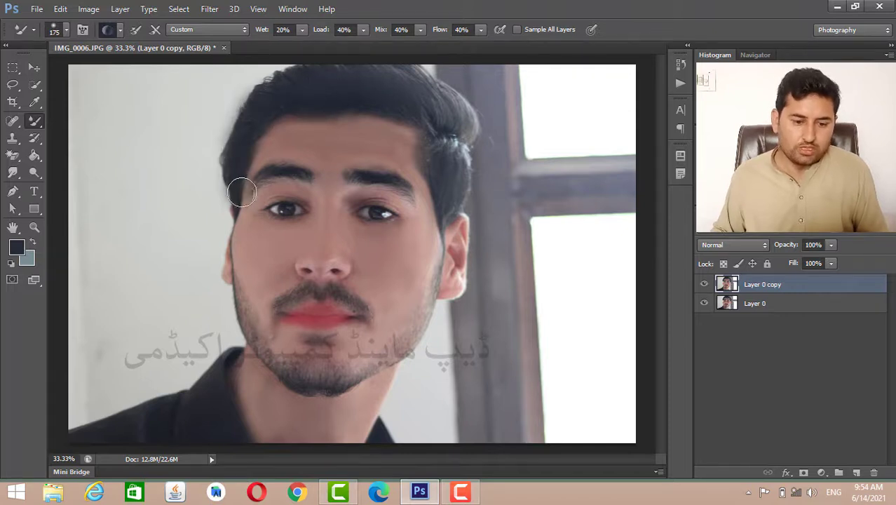
# - Toggle the visibility of Layer 0 copy repeatedly to compare the portrait before and after retouching
pyautogui.click(703, 286)
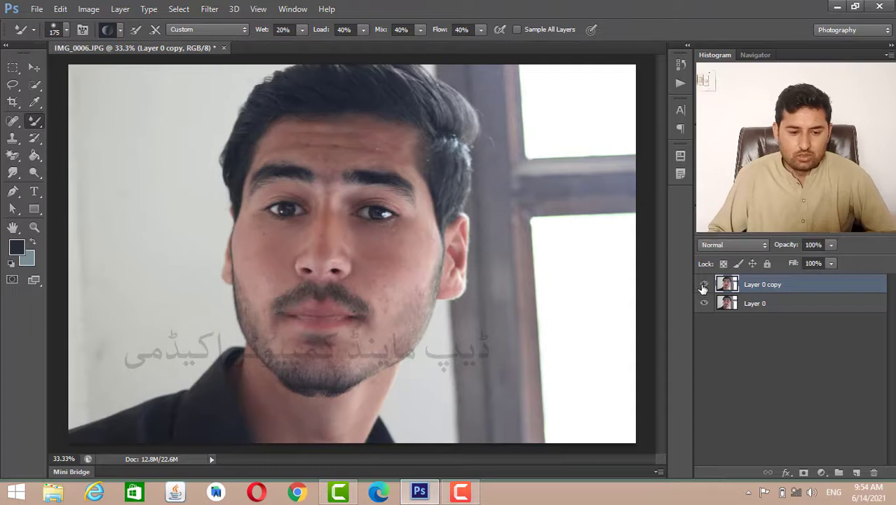
pyautogui.click(703, 286)
pyautogui.click(704, 287)
pyautogui.click(703, 286)
pyautogui.click(703, 287)
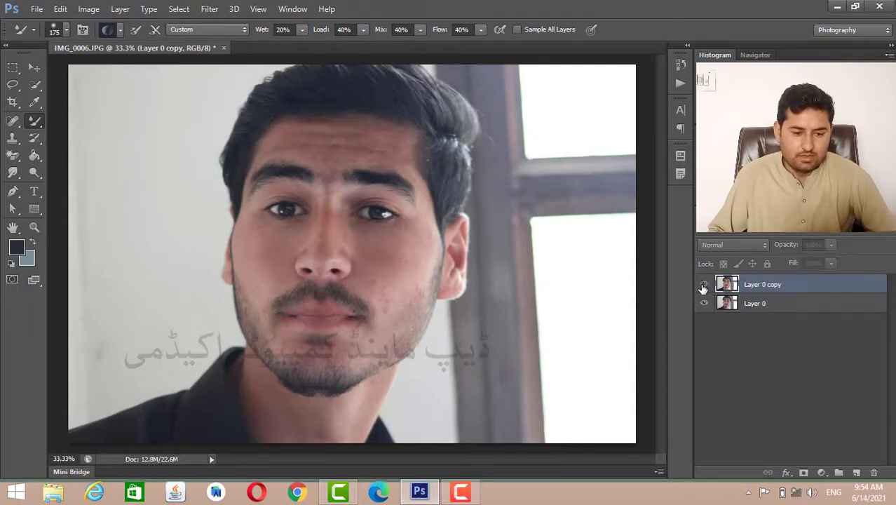
pyautogui.click(703, 286)
pyautogui.click(703, 286)
pyautogui.click(704, 286)
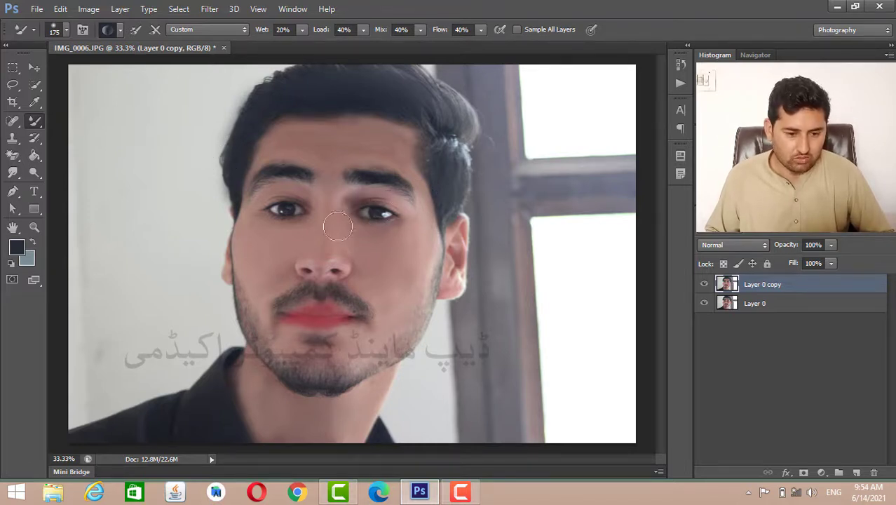
# - Reload the Mixer Brush with the dark foreground color, reduce it to 35 and darken the iris of the eye on the photo's right side
pyautogui.hotkey('ctrl', '+')
pyautogui.hotkey('ctrl', '+')
pyautogui.hotkey('ctrl', '+')
pyautogui.hotkey('ctrl', '+')
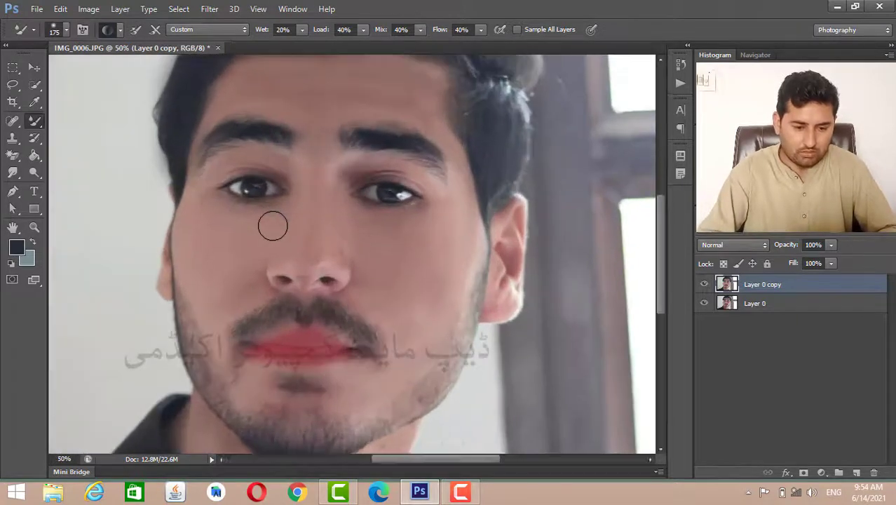
pyautogui.scroll(7, 277, 222)
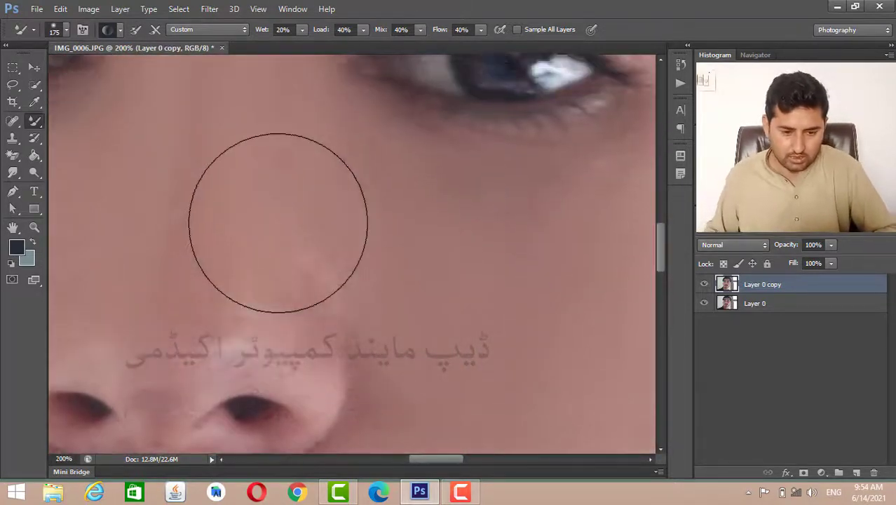
pyautogui.click(38, 127)
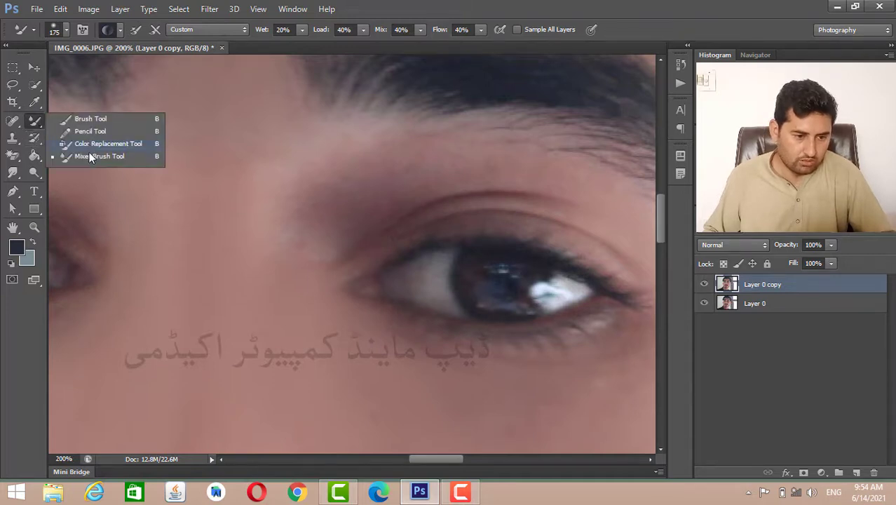
pyautogui.click(89, 159)
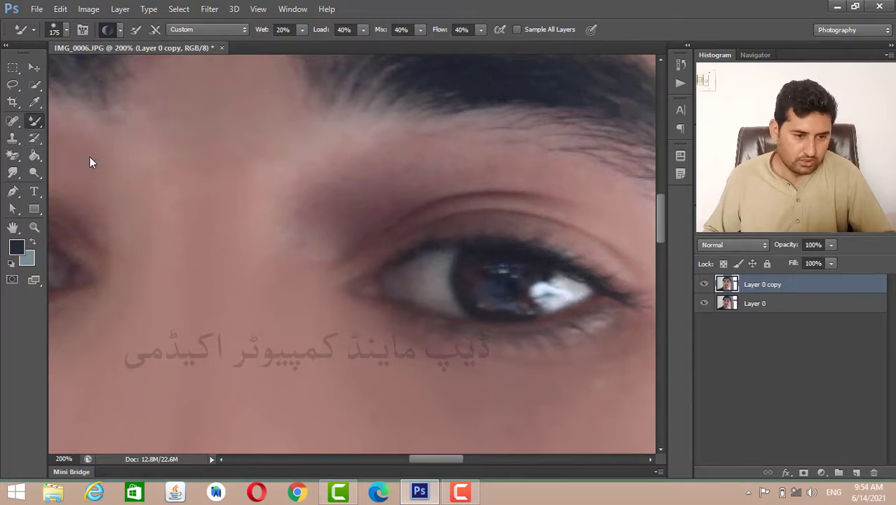
pyautogui.click(121, 29)
pyautogui.click(137, 62)
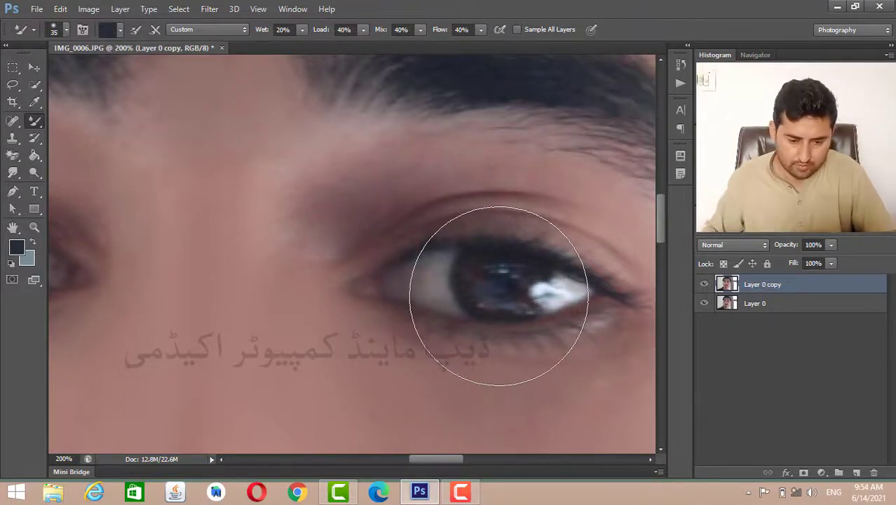
pyautogui.press('[')
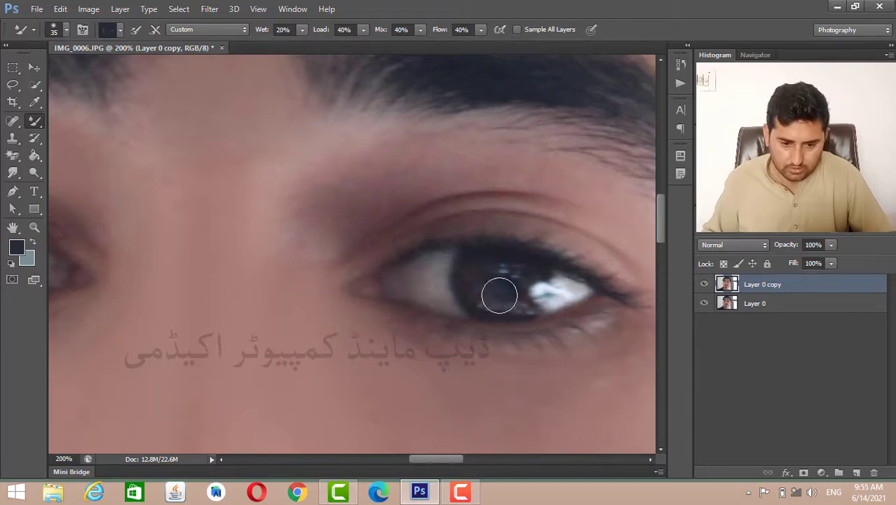
pyautogui.scroll(-4, 488, 277)
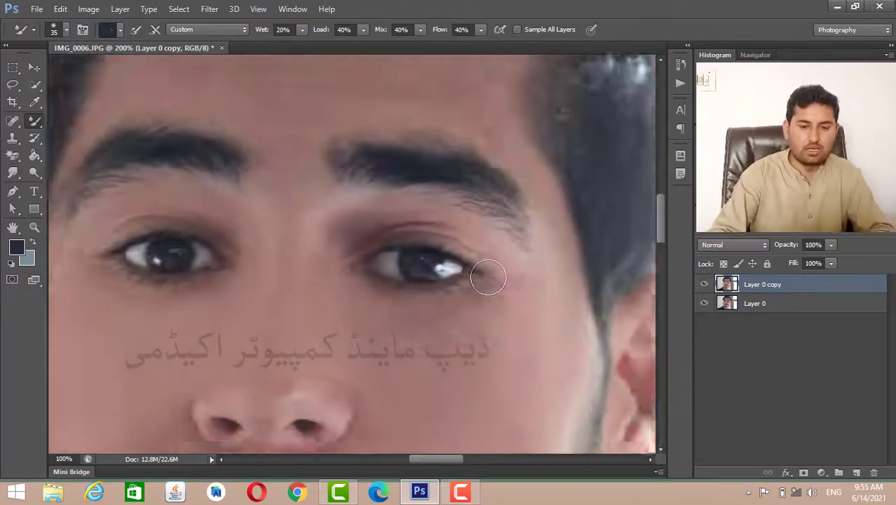